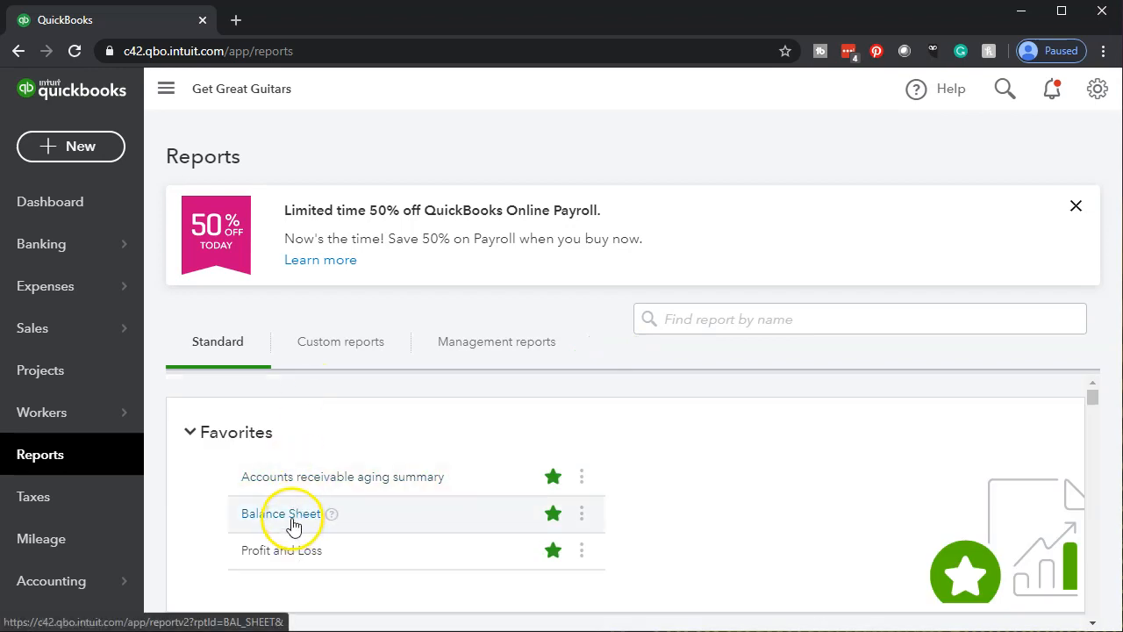
# Open the Balance Sheet report from the favorites and run it with the period's end date set to 12/31/2020.
pyautogui.click(296, 523)
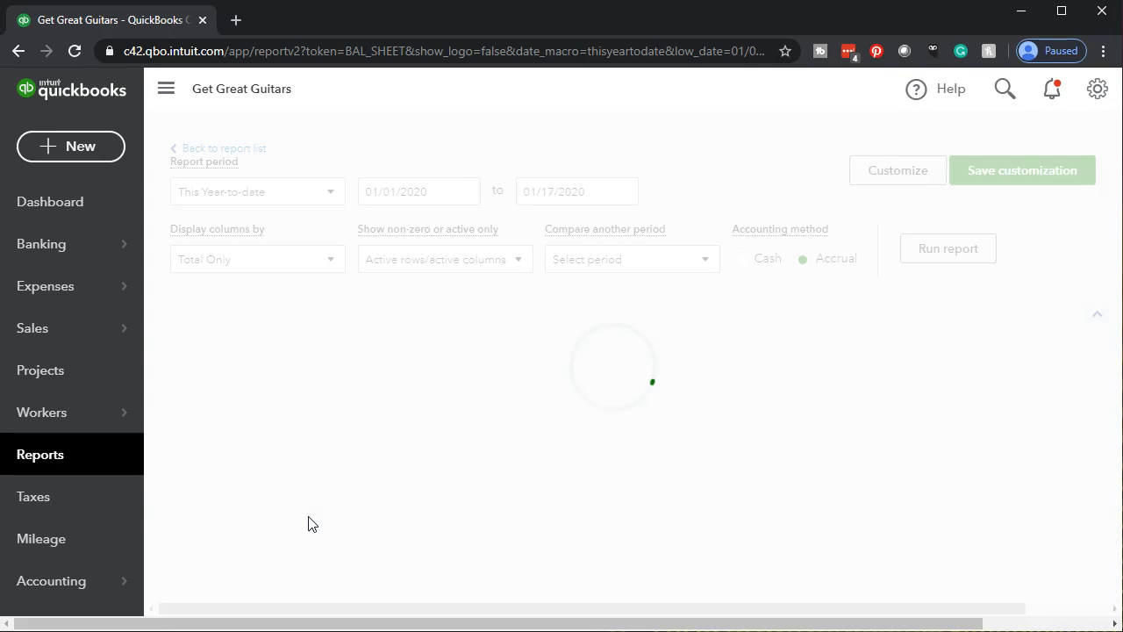
pyautogui.click(438, 224)
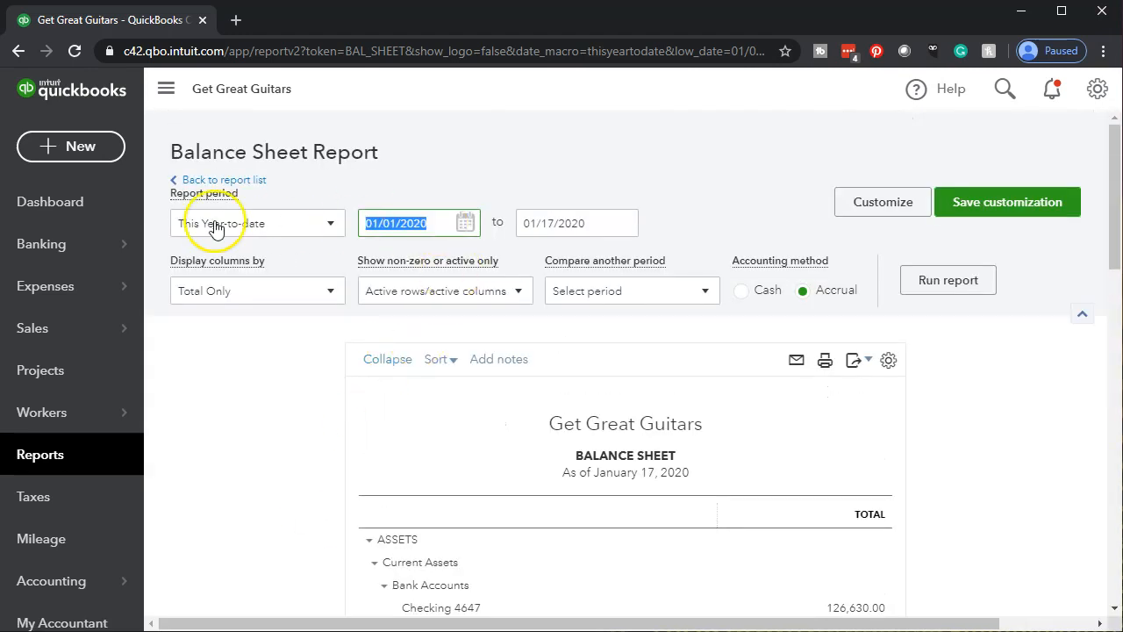
pyautogui.press('Tab')
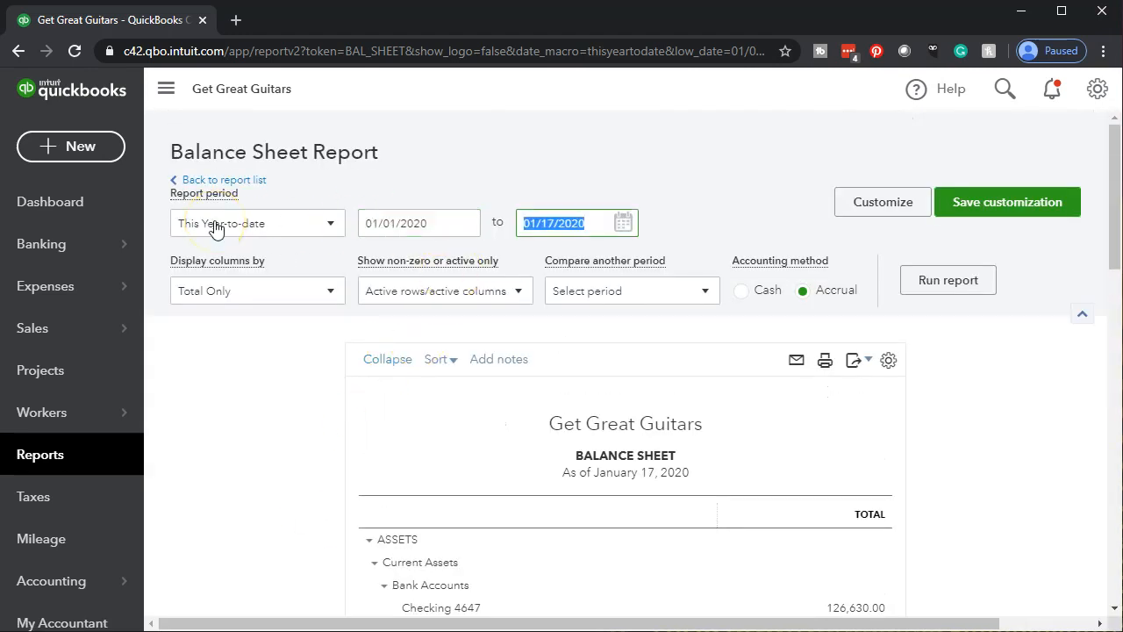
pyautogui.write('12/31/2020')
pyautogui.press('Tab')
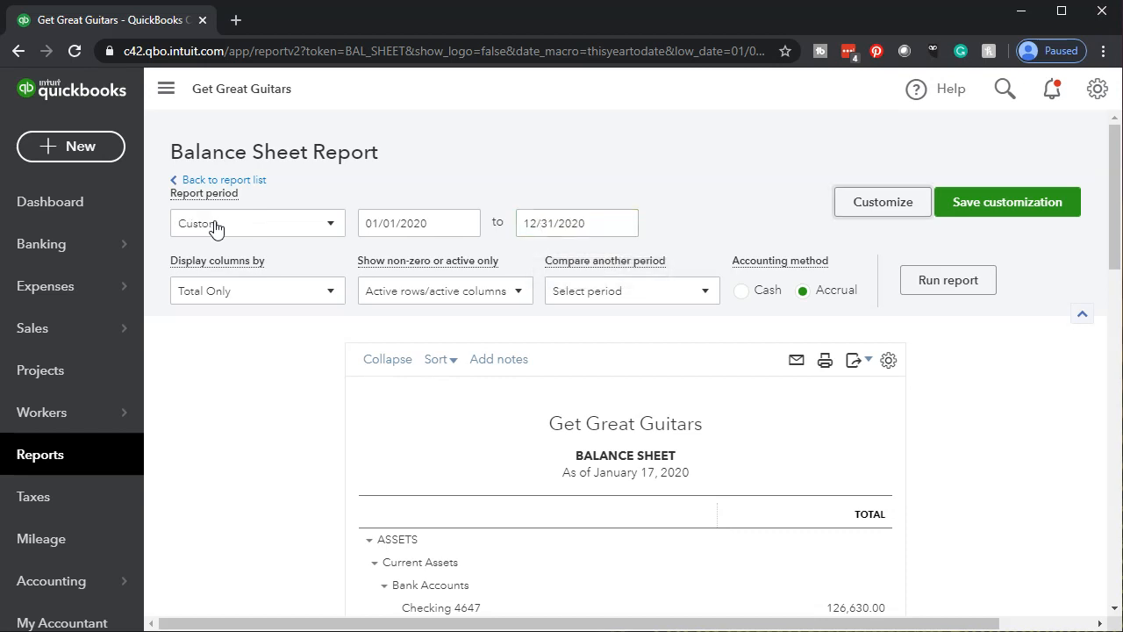
pyautogui.click(924, 295)
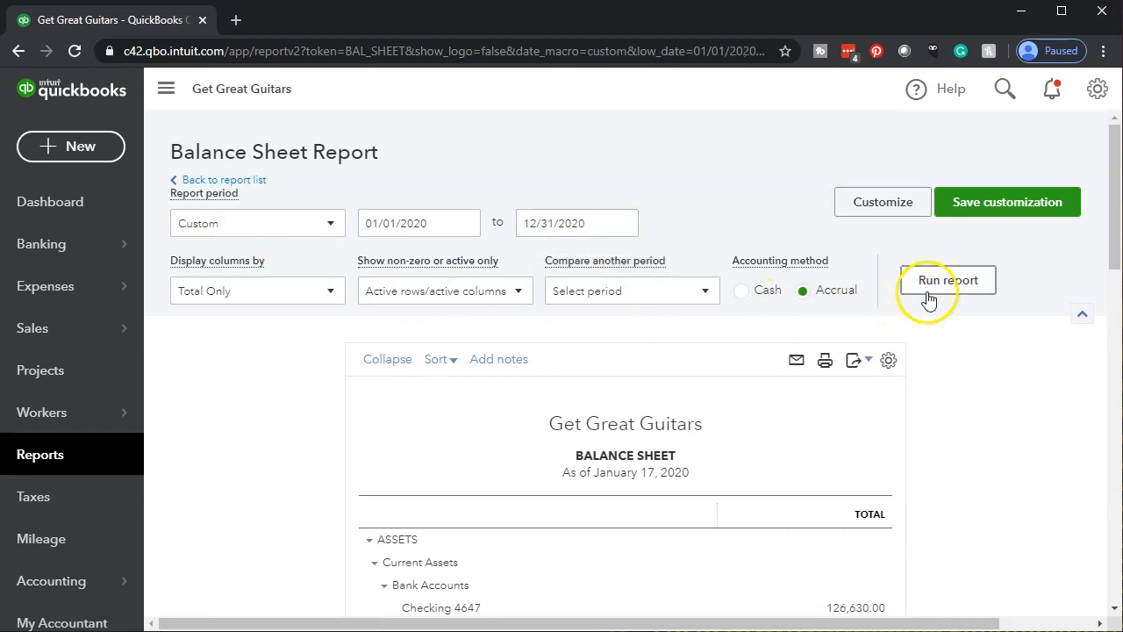
# Duplicate the balance sheet's browser tab to keep the report open, and return to the original tab.
pyautogui.rightClick(106, 22)
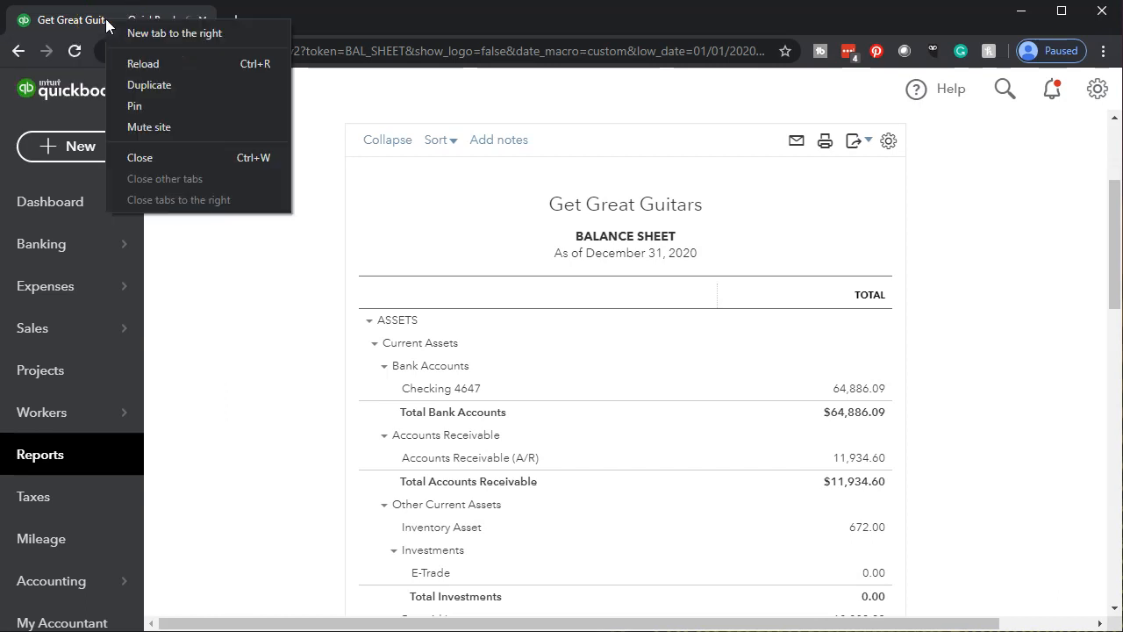
pyautogui.click(156, 84)
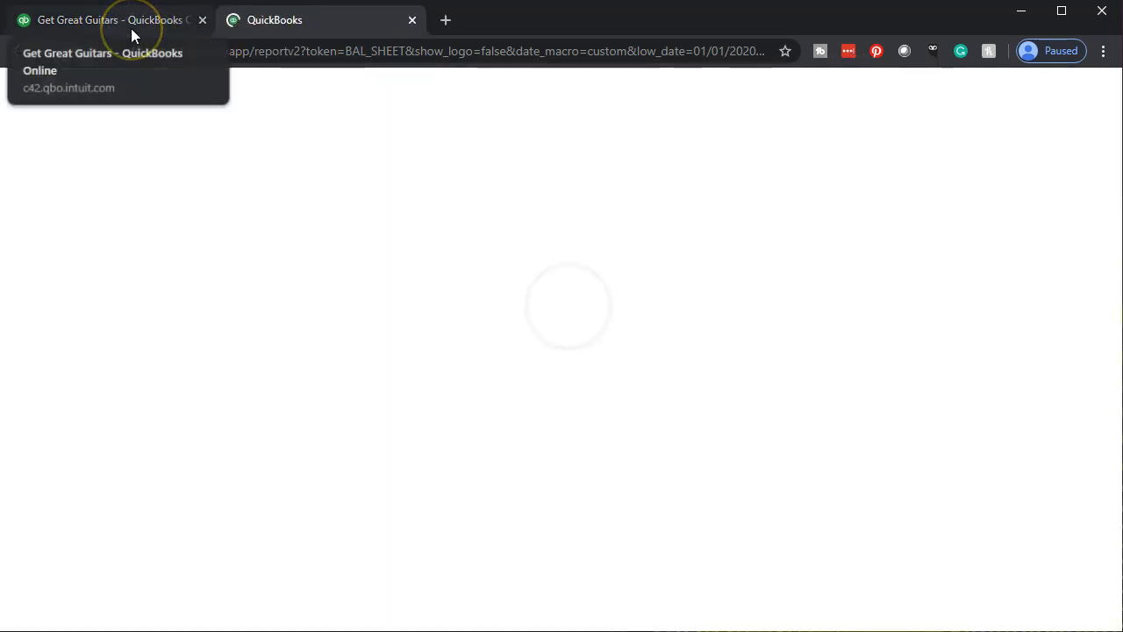
pyautogui.click(130, 28)
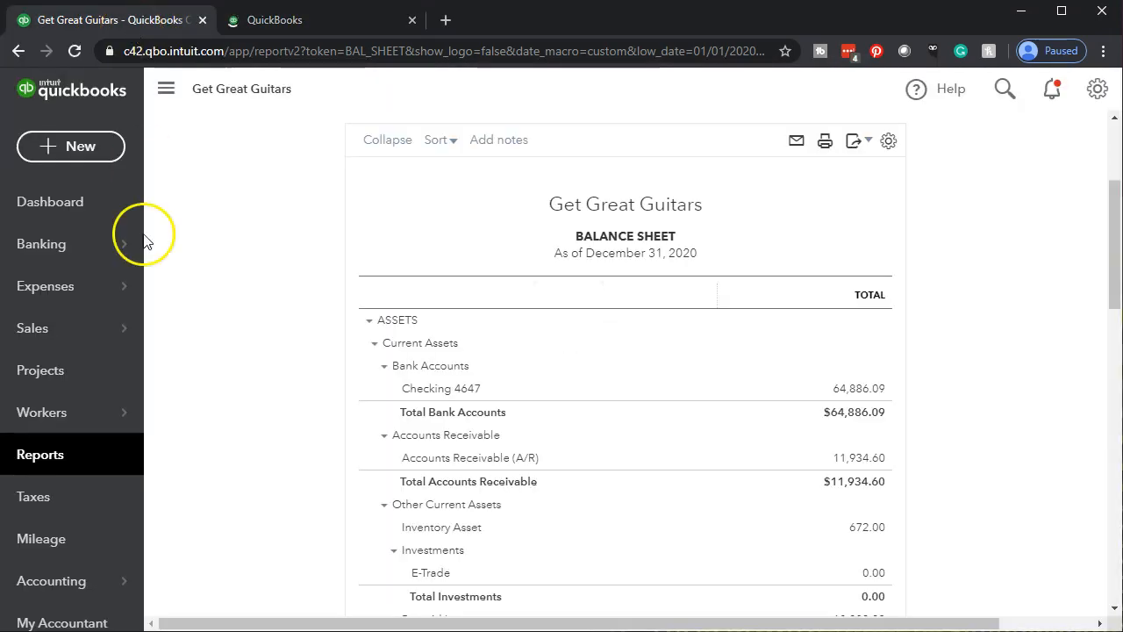
# Open the Profit and Loss report from the favorite reports.
pyautogui.click(56, 465)
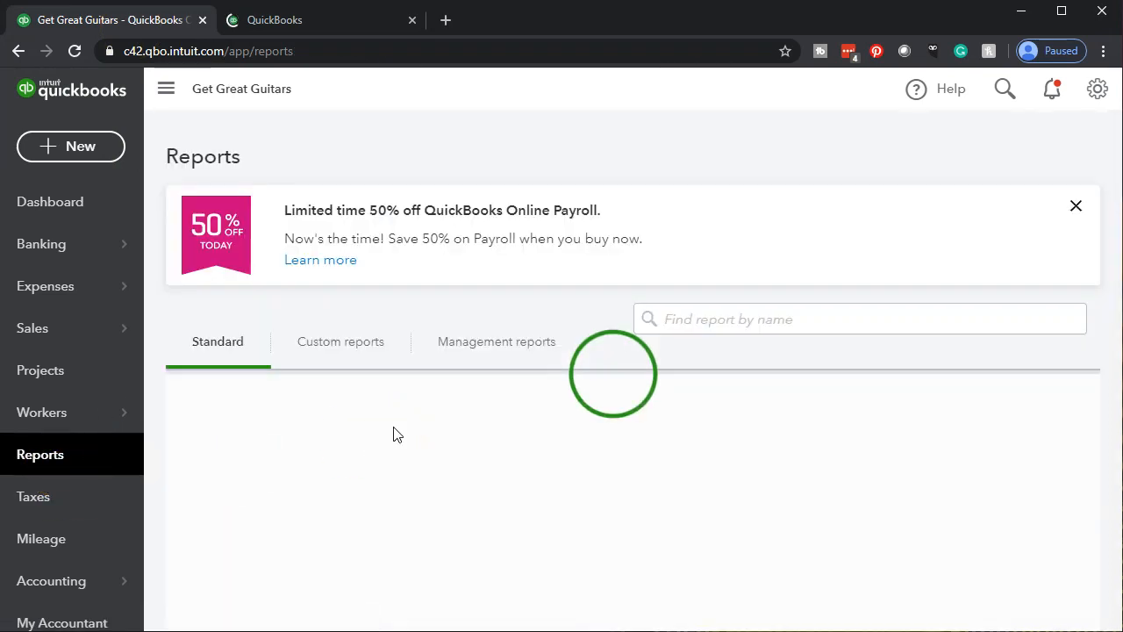
pyautogui.click(394, 418)
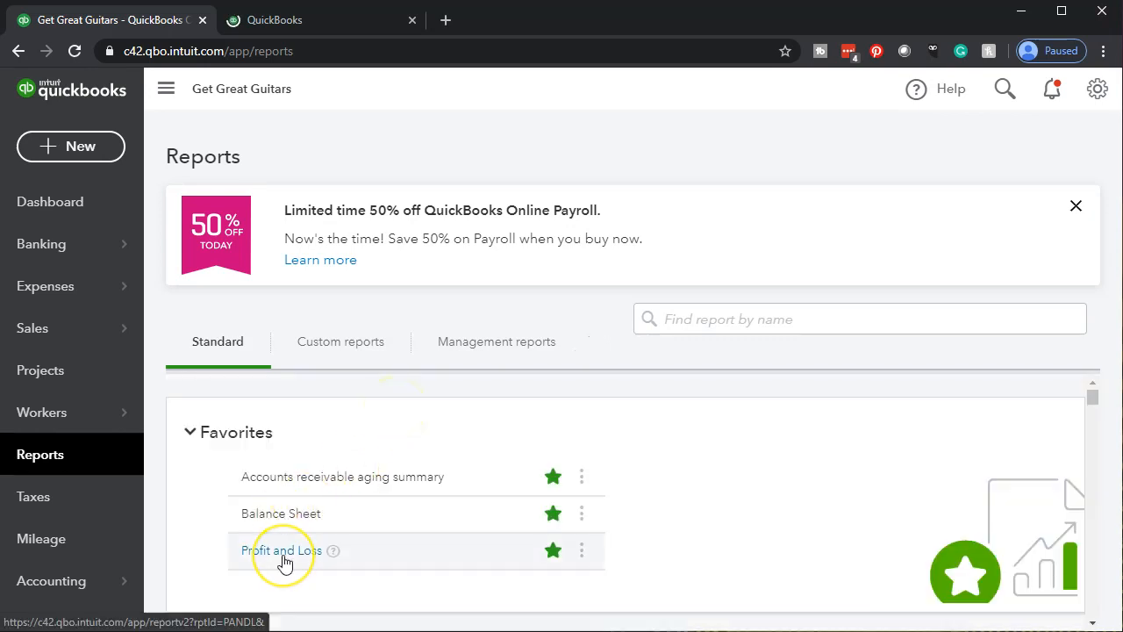
pyautogui.click(283, 551)
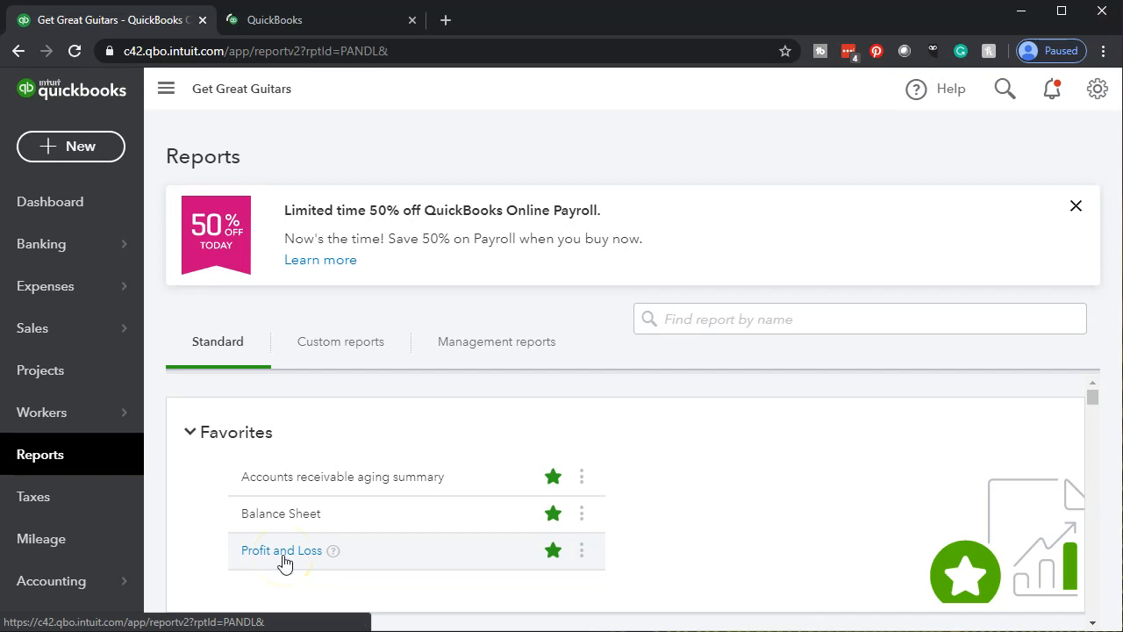
pyautogui.click(369, 480)
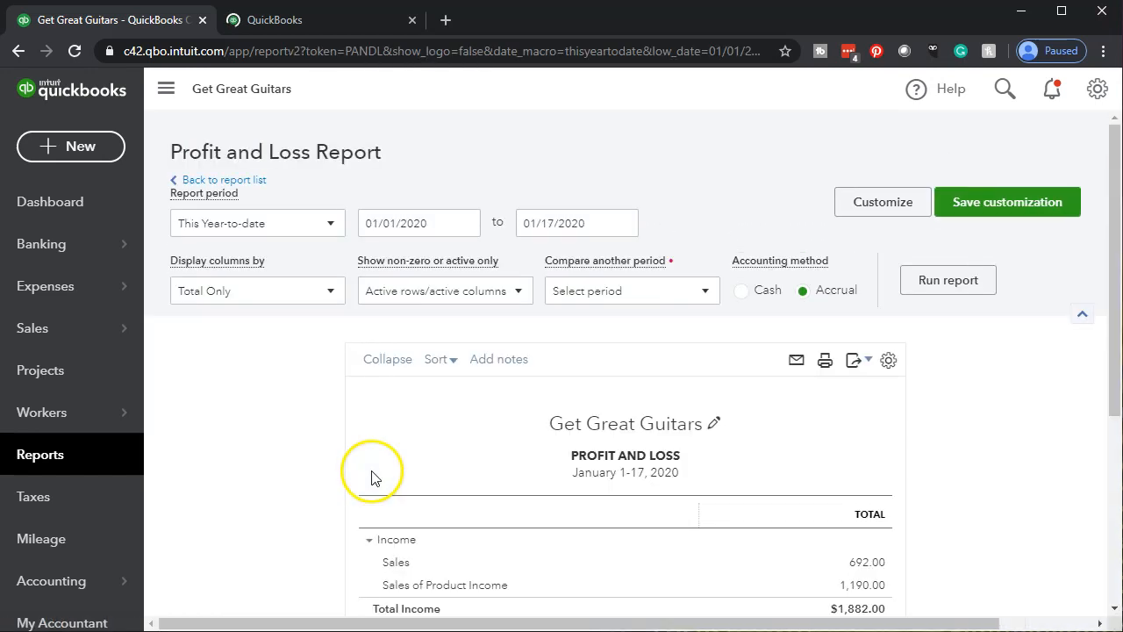
pyautogui.scroll(-4, 347, 448)
pyautogui.scroll(4, 369, 381)
# Set the Profit and Loss report's end date to 12/31/2020 and run the report.
pyautogui.click(453, 230)
pyautogui.hotkey('ctrl', 'a')
pyautogui.press('Tab')
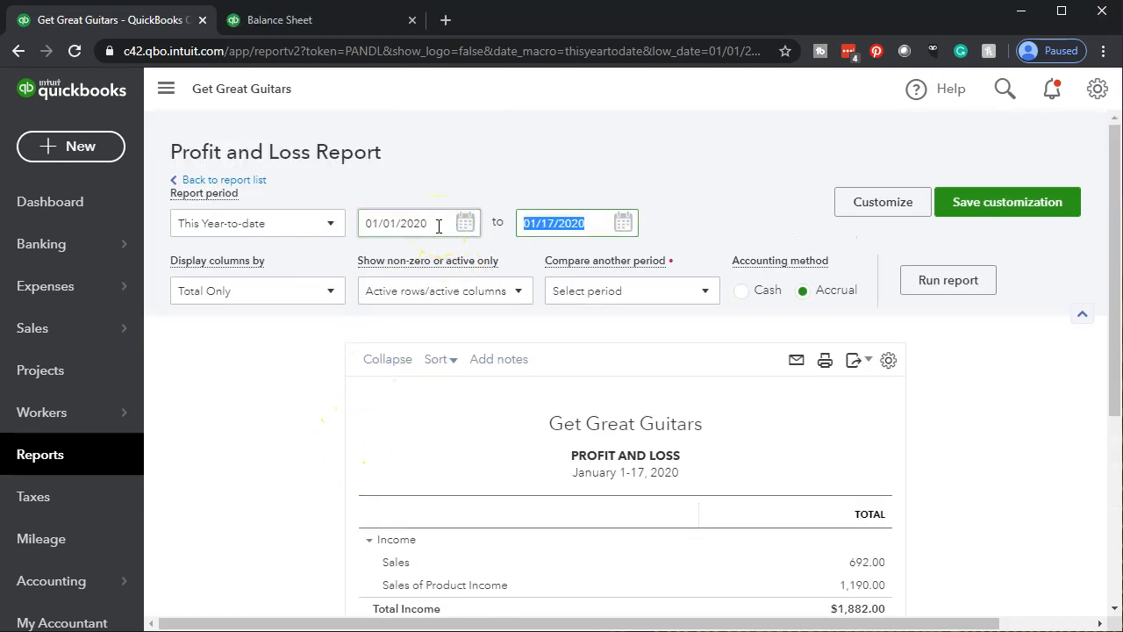
pyautogui.write('123120')
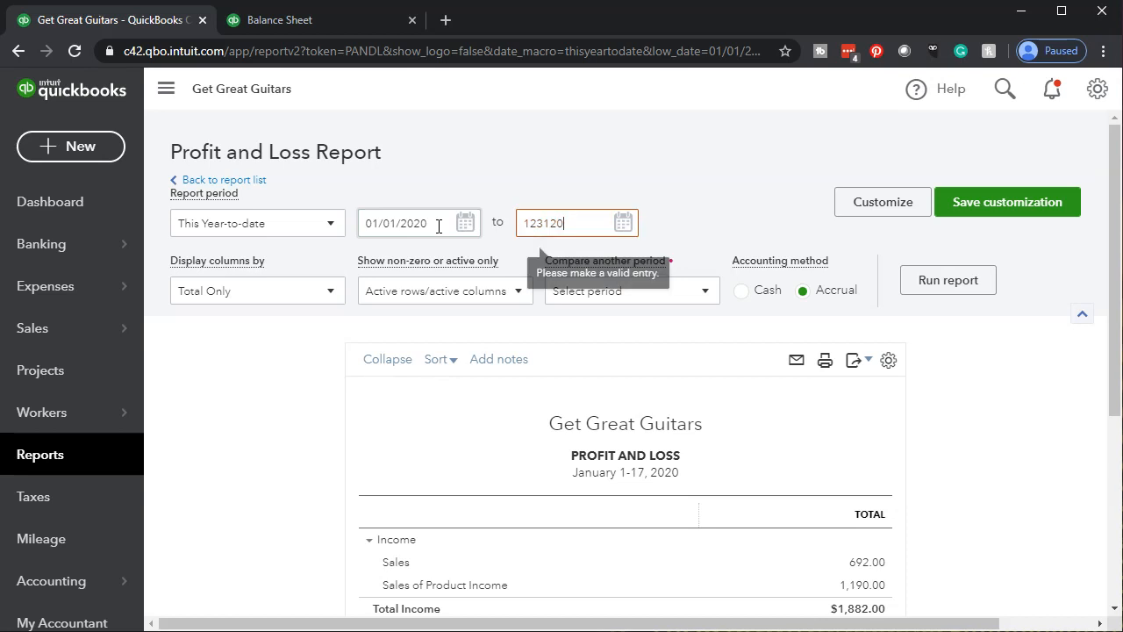
pyautogui.press('Tab')
pyautogui.click(972, 290)
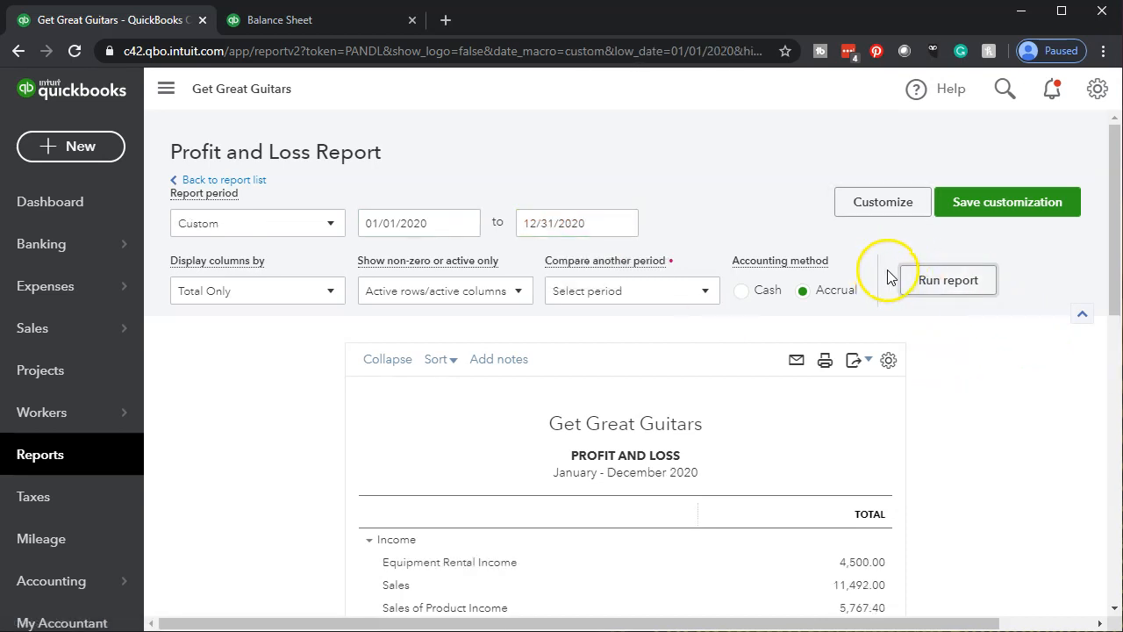
# Duplicate the Profit and Loss report's browser tab and return to the original tab.
pyautogui.scroll(-3, 889, 279)
pyautogui.rightClick(147, 21)
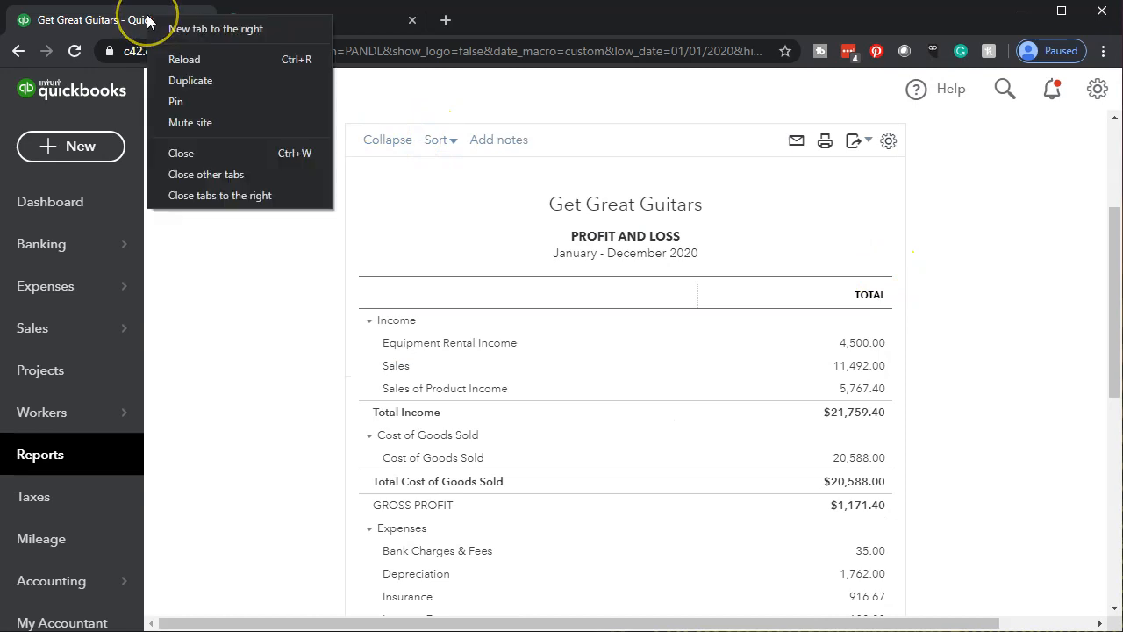
pyautogui.click(175, 85)
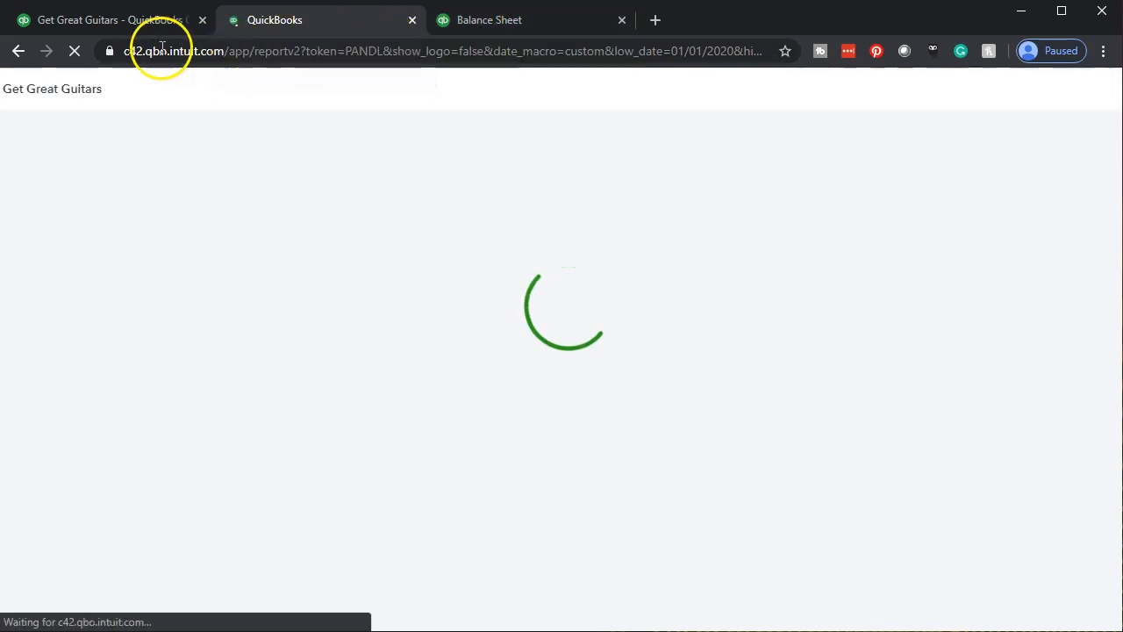
pyautogui.click(123, 27)
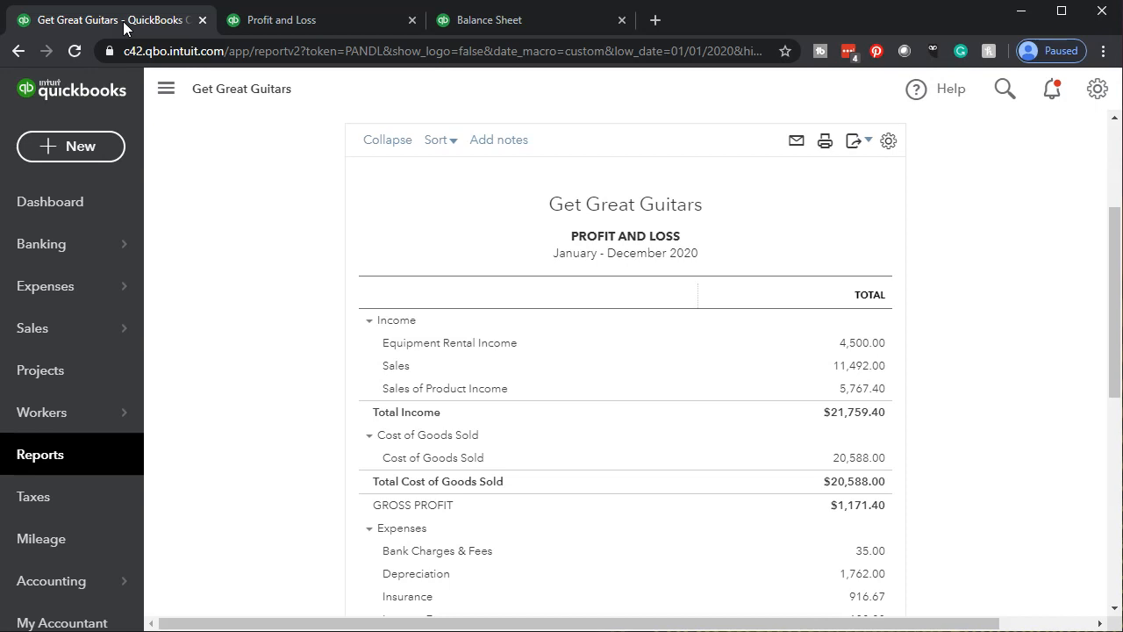
# Open the Banking page at the For Review transactions of the checking account and collapse the navigation menu for more room.
pyautogui.click(42, 244)
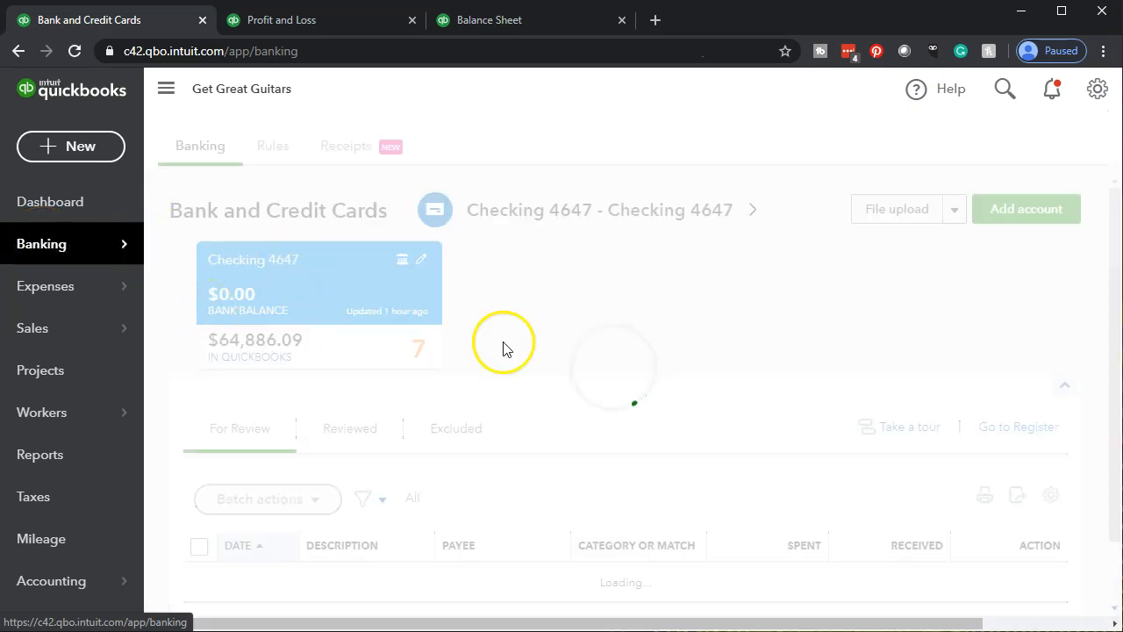
pyautogui.scroll(-3, 660, 347)
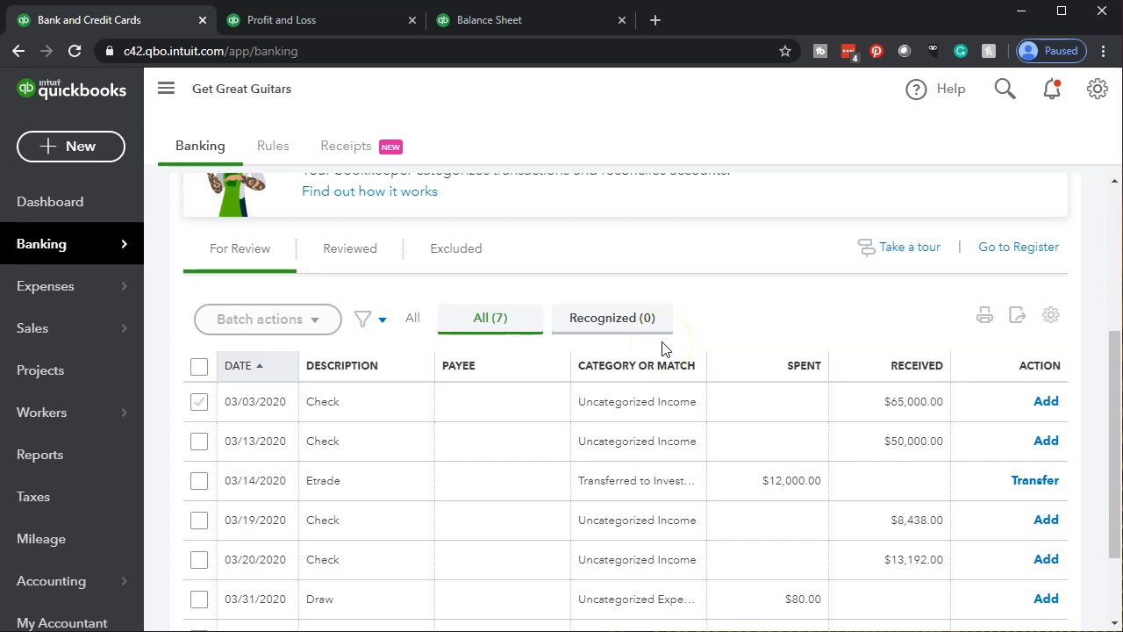
pyautogui.scroll(-2, 662, 346)
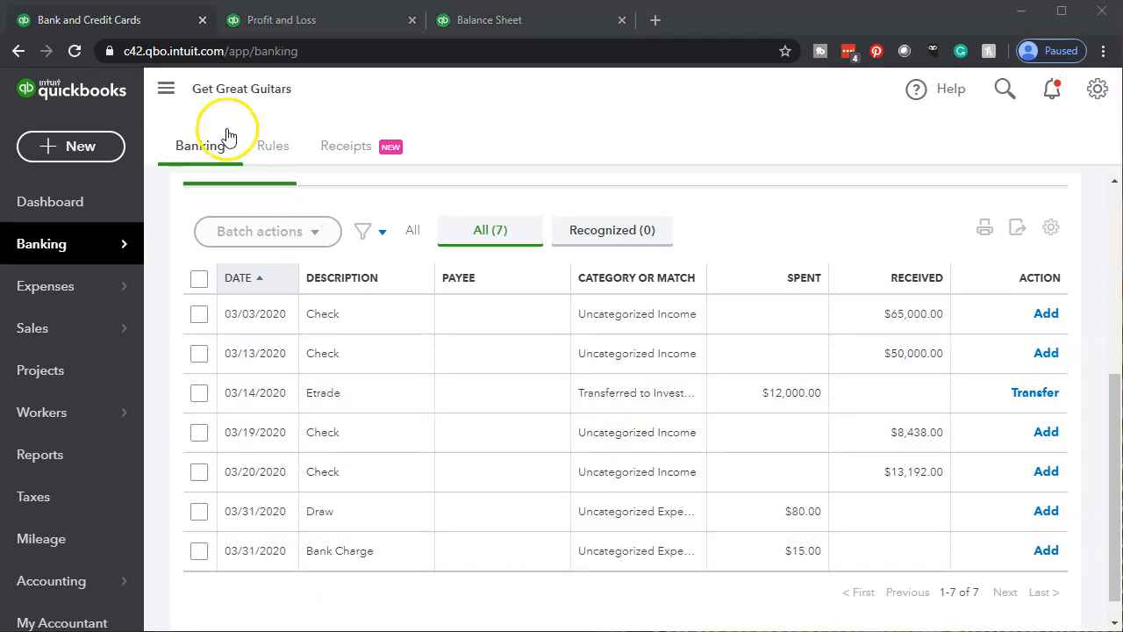
pyautogui.click(165, 88)
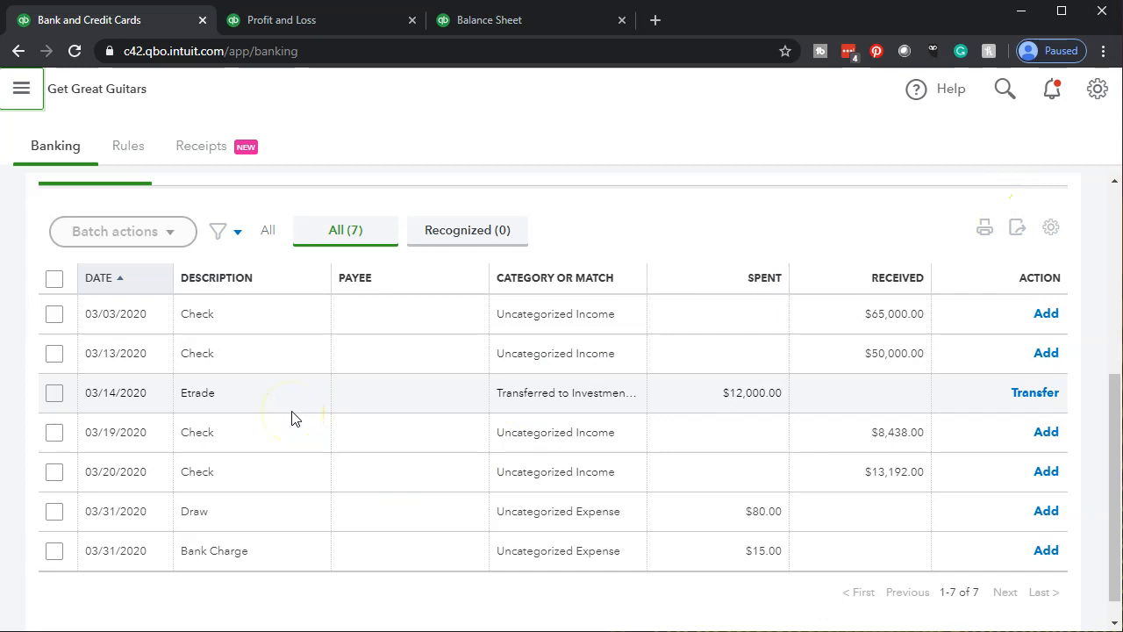
# Switch the bank transaction table's Show bank details option on and off again, and close the table settings.
pyautogui.click(1100, 105)
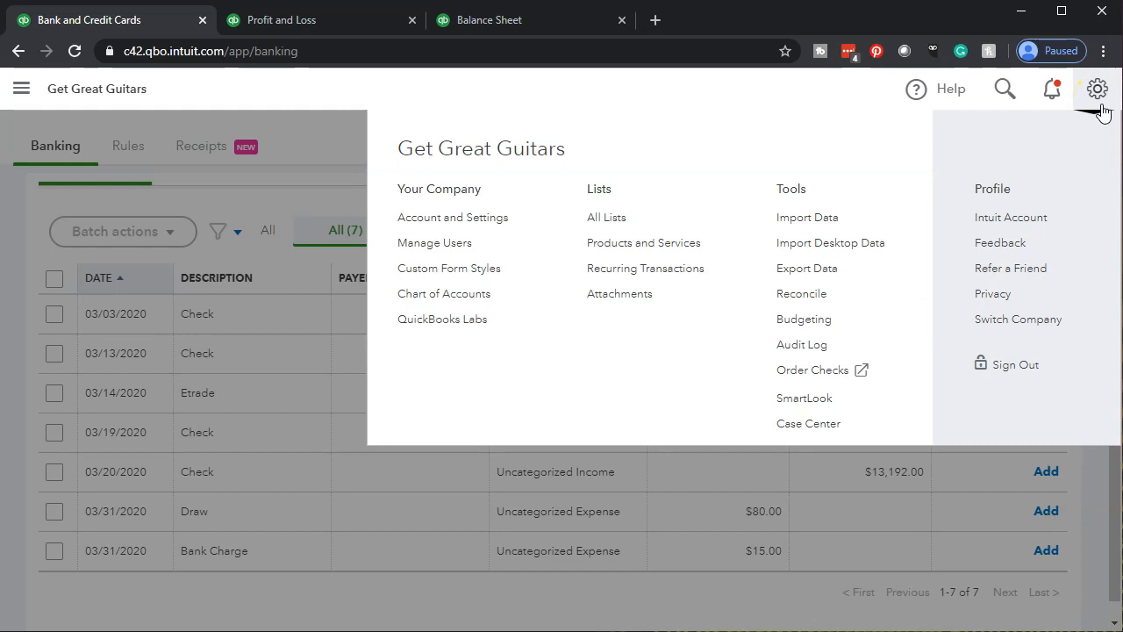
pyautogui.click(1100, 107)
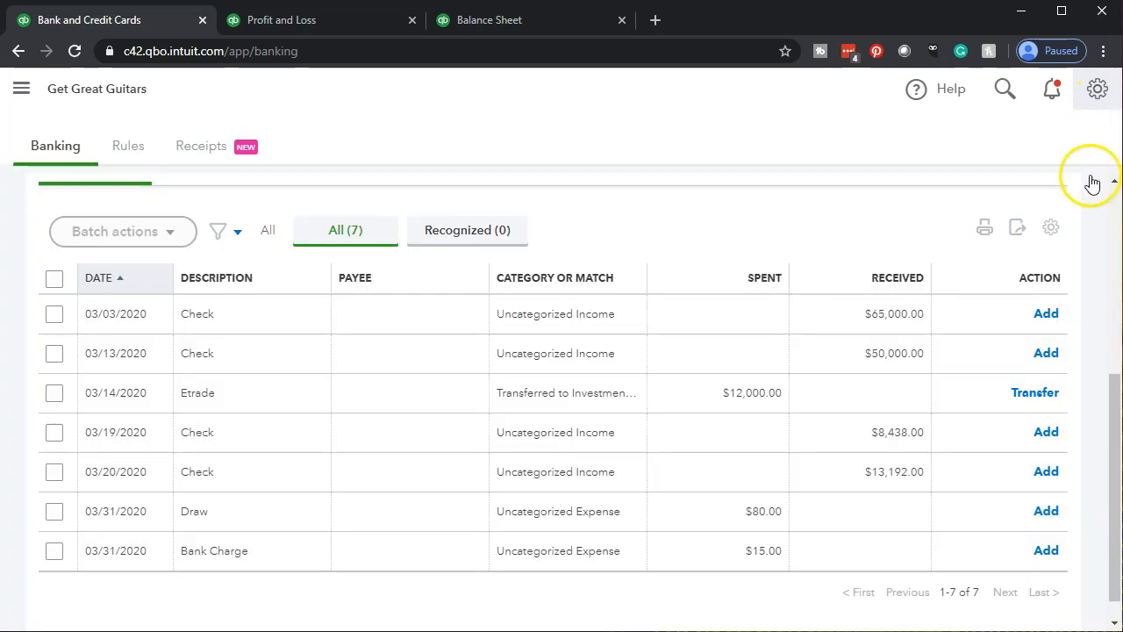
pyautogui.click(1051, 235)
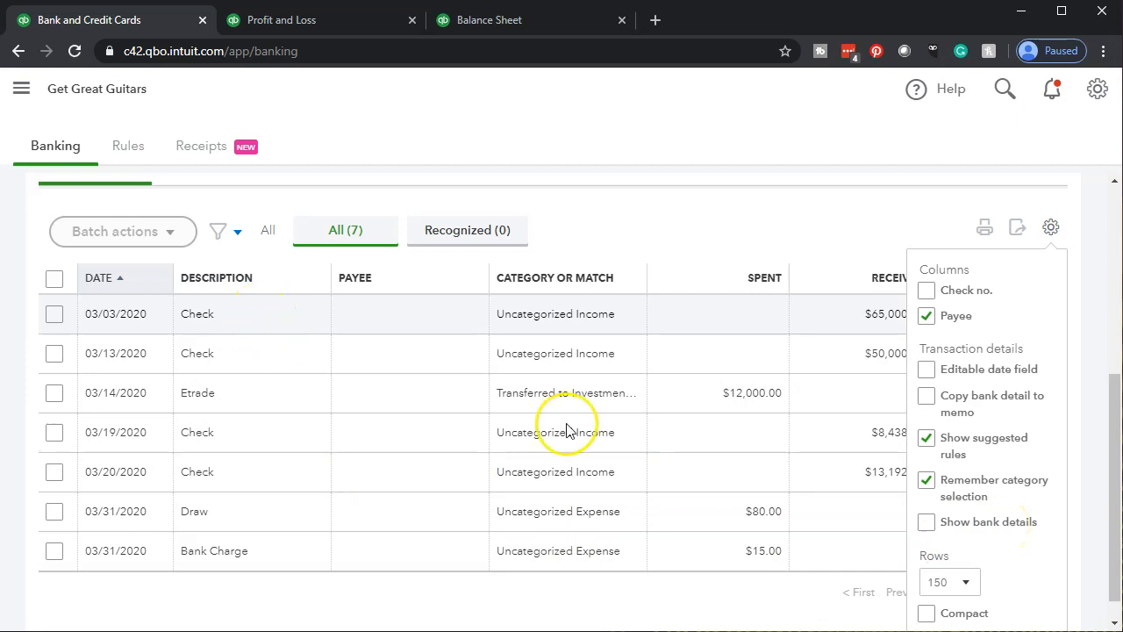
pyautogui.click(926, 523)
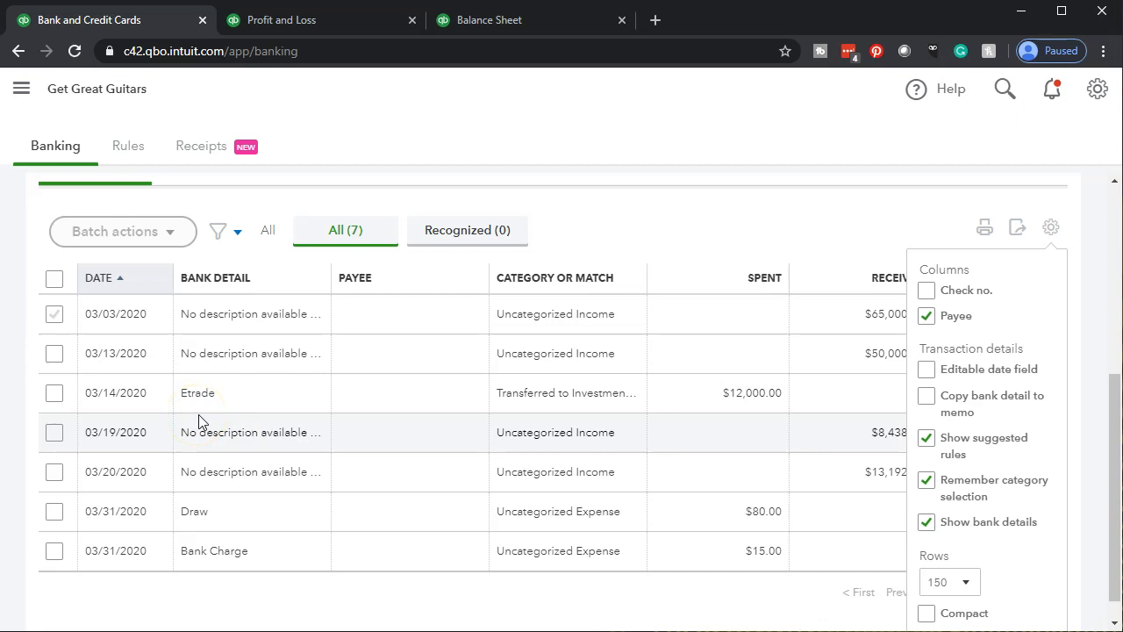
pyautogui.click(928, 524)
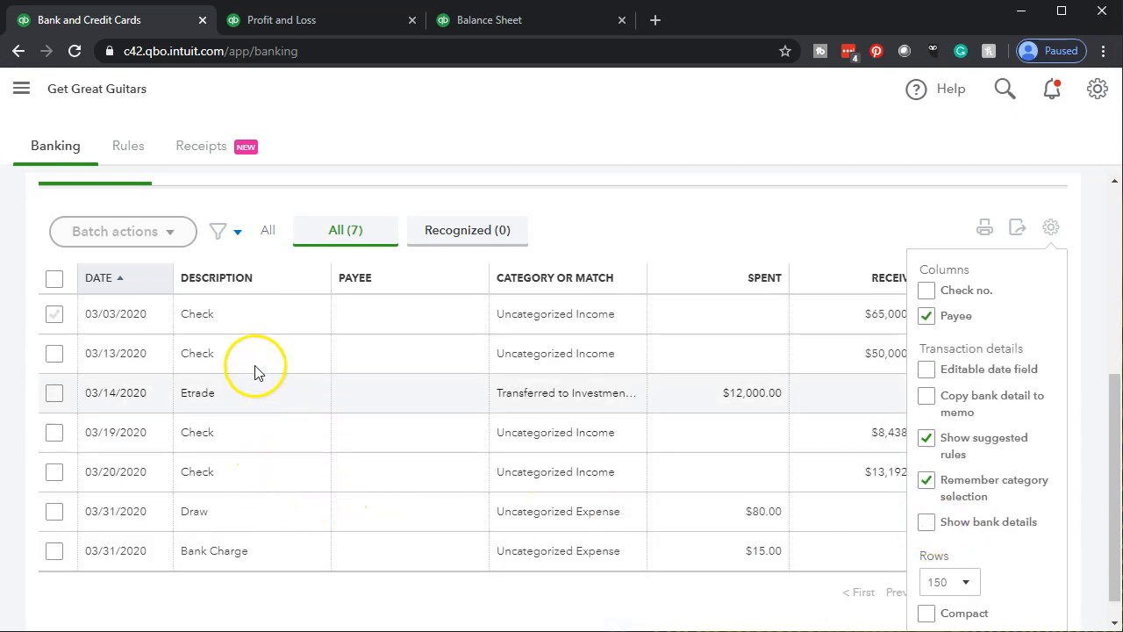
pyautogui.click(270, 323)
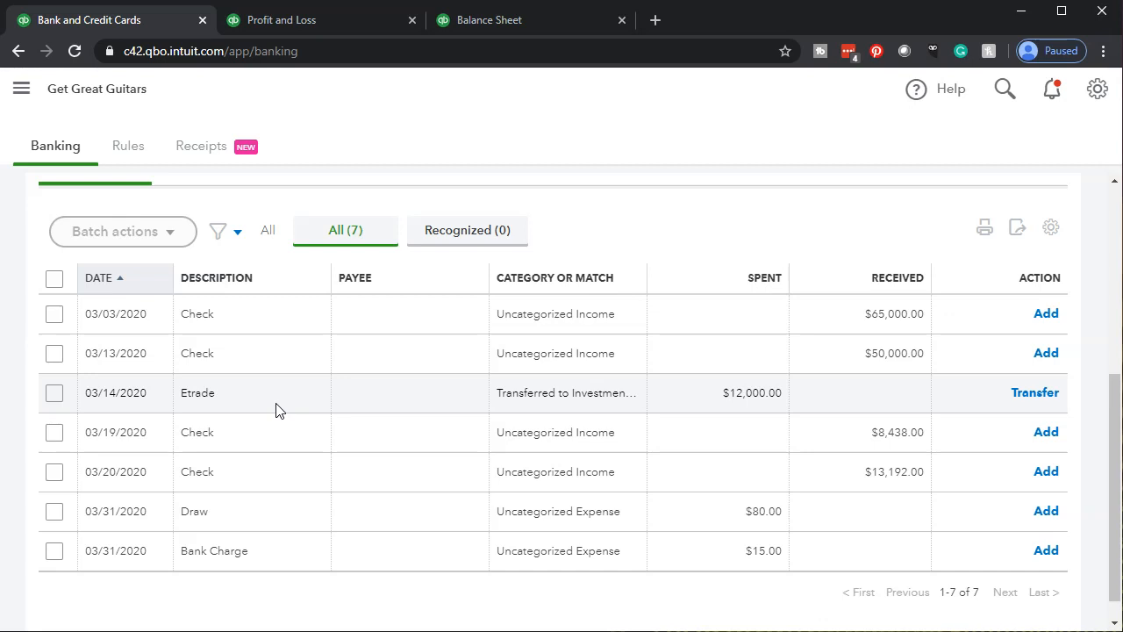
# Search Google for etrade in a new browser tab and look over the E*TRADE home page.
pyautogui.click(656, 21)
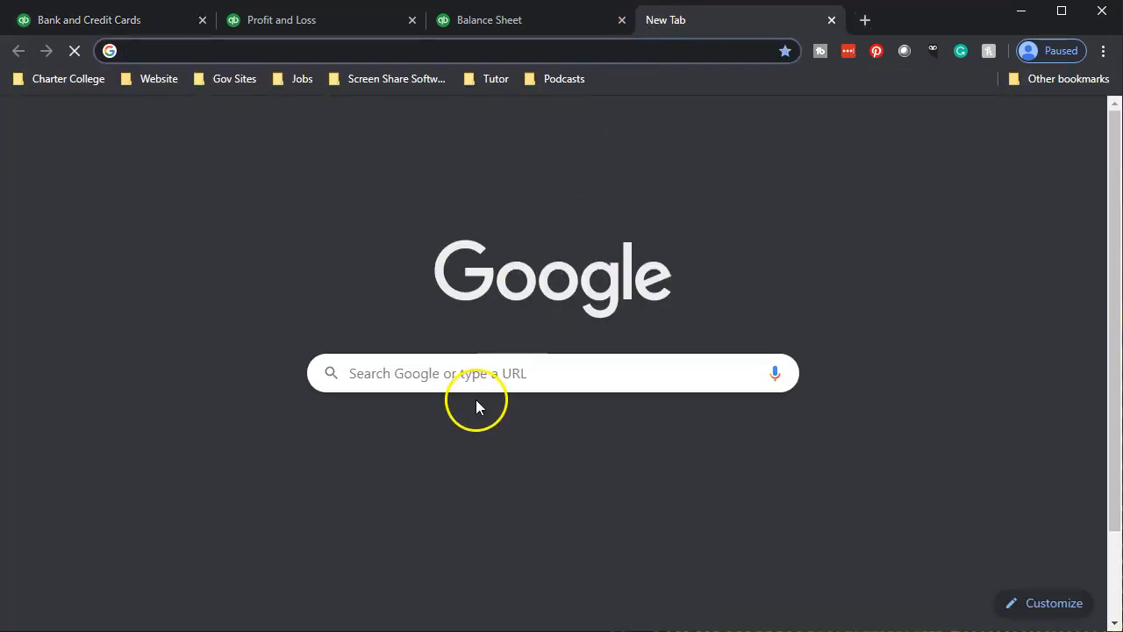
pyautogui.click(465, 368)
pyautogui.write('Etrai')
pyautogui.press('BackSpace')
pyautogui.write('de')
pyautogui.press('Return')
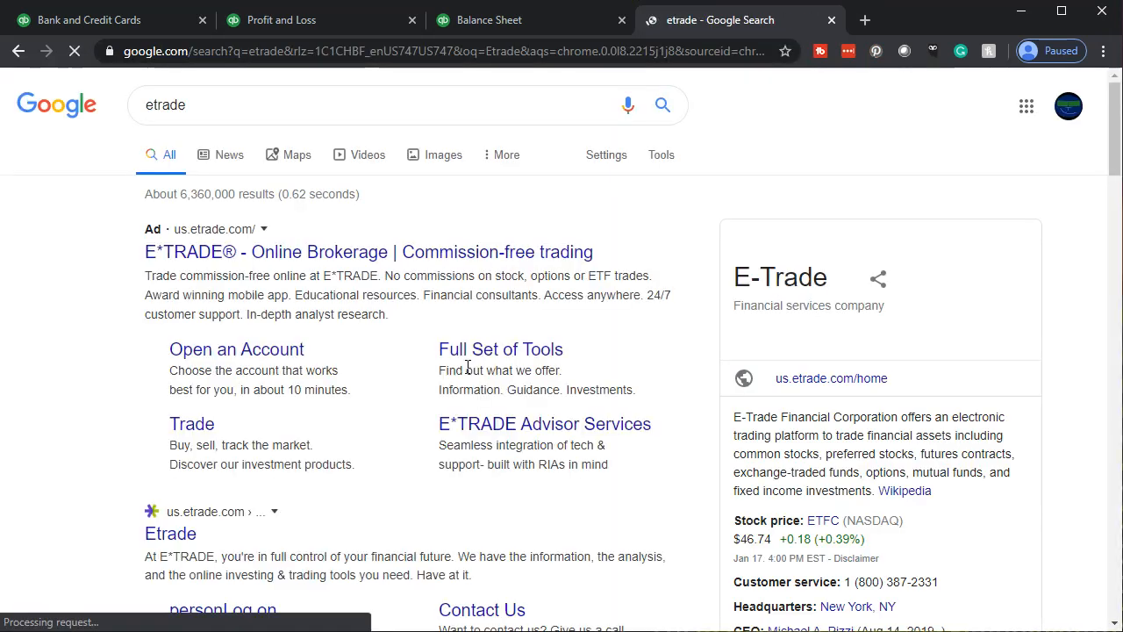
pyautogui.click(155, 544)
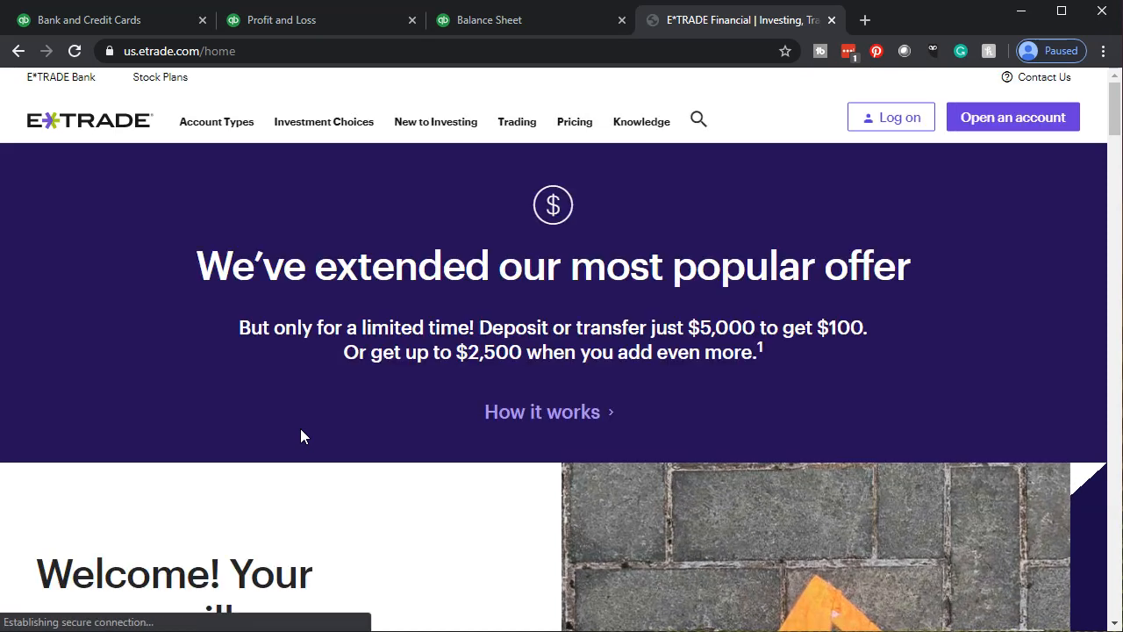
pyautogui.scroll(-1, 300, 436)
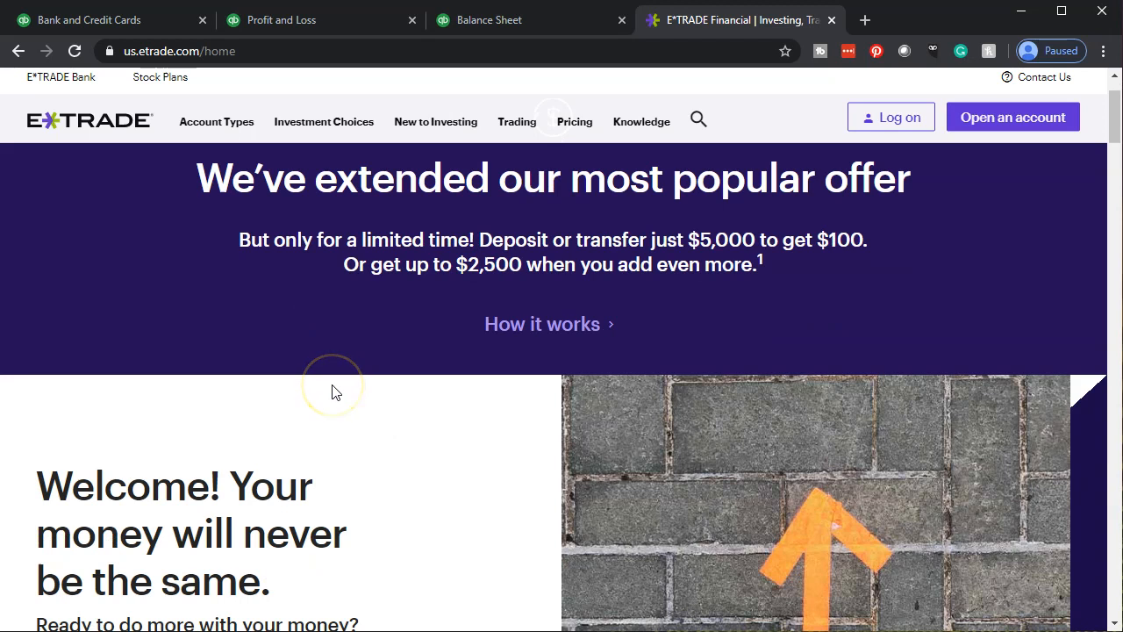
# Check the checking and E-Trade investment accounts on the balance sheet, and return to the bank transactions awaiting review.
pyautogui.click(147, 28)
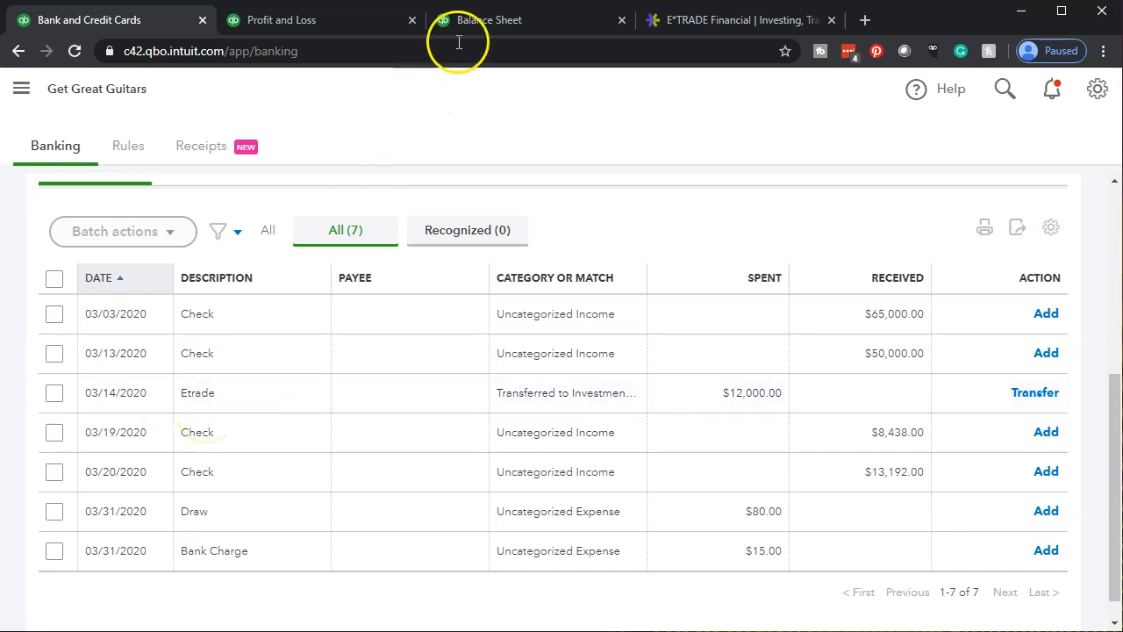
pyautogui.click(476, 21)
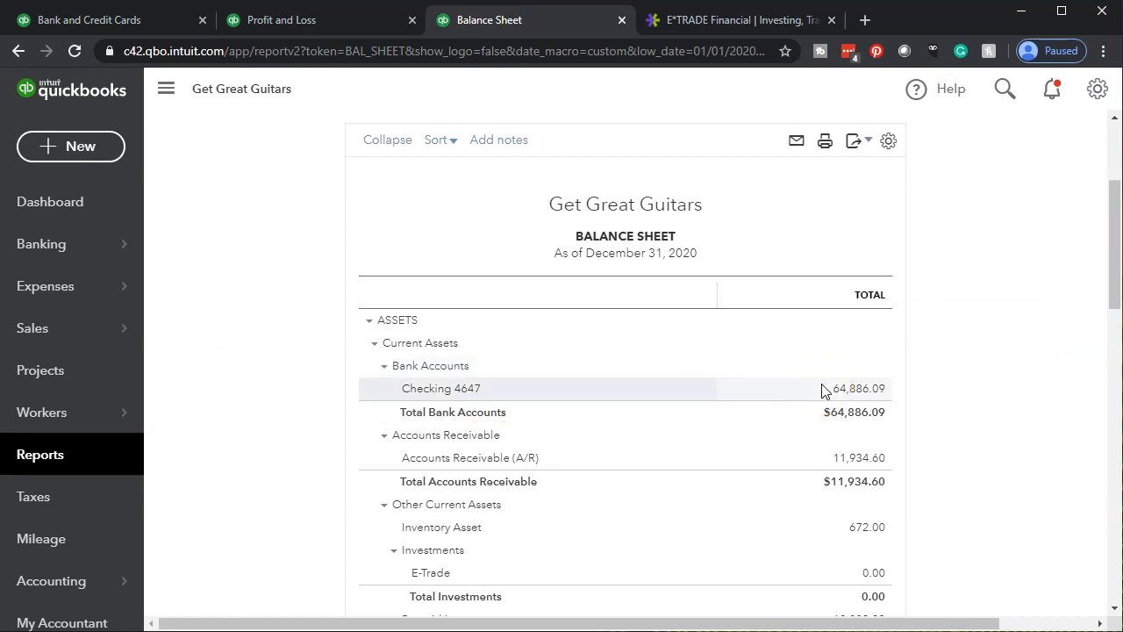
pyautogui.click(131, 18)
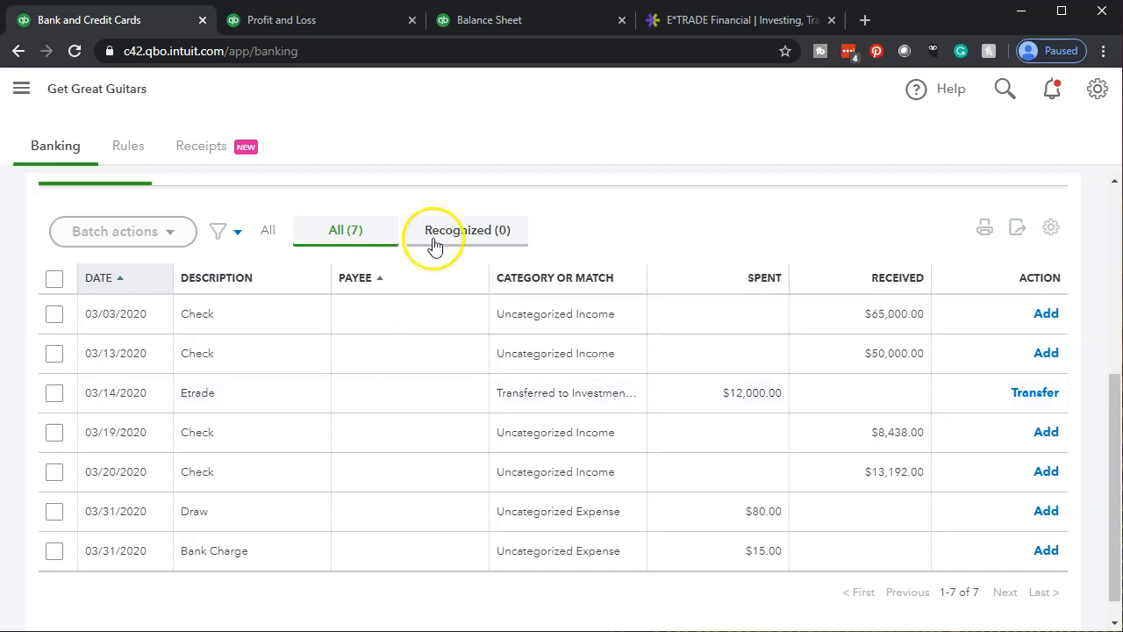
# Check the checking account and the E-Trade investment account on the enlarged balance sheet report.
pyautogui.click(498, 20)
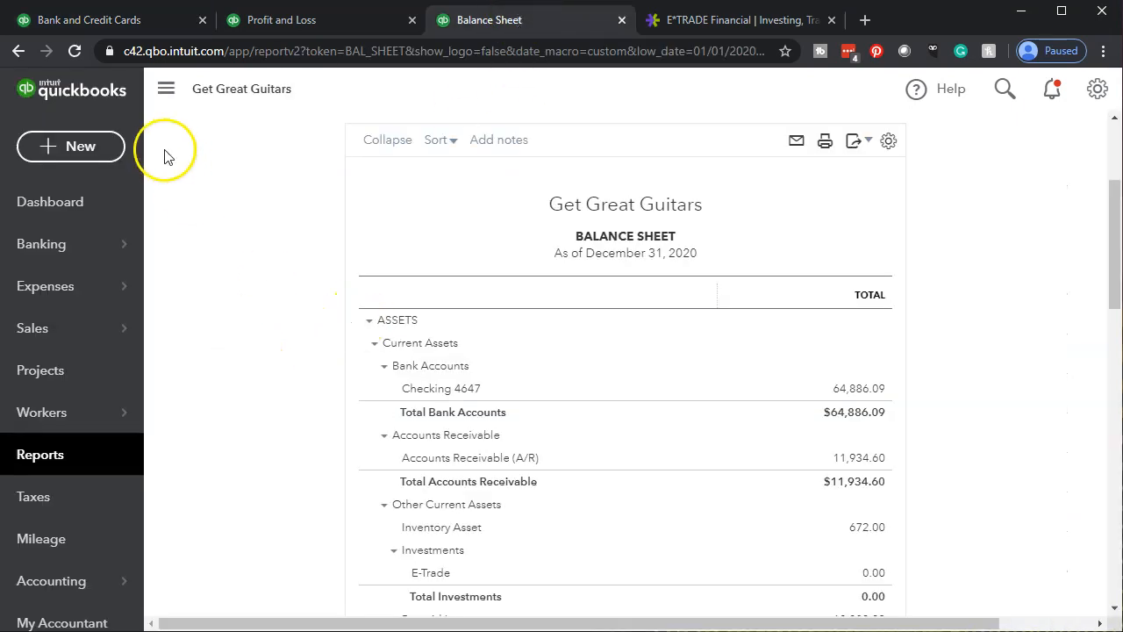
pyautogui.click(166, 89)
pyautogui.hotkey('ctrl', '+')
pyautogui.hotkey('ctrl', '+')
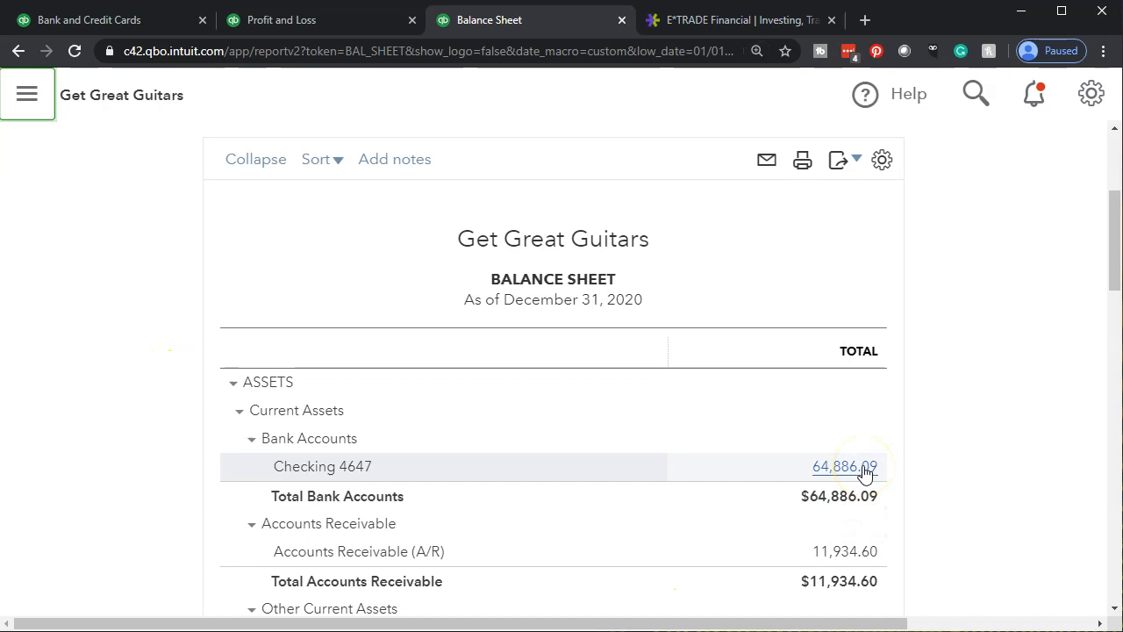
pyautogui.scroll(-2, 864, 471)
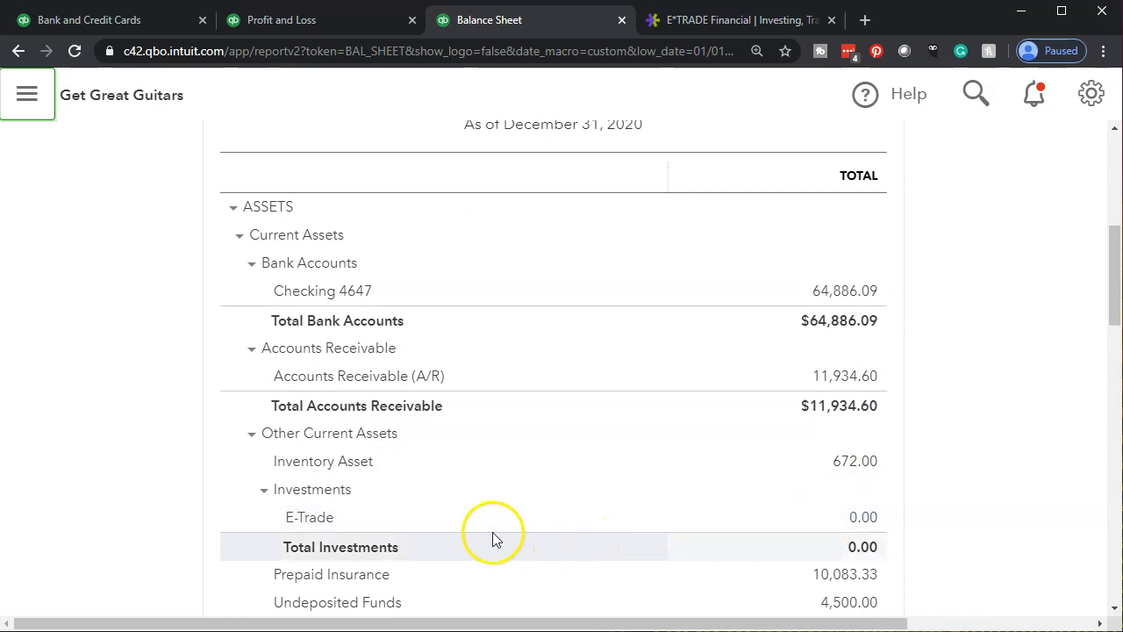
pyautogui.click(311, 516)
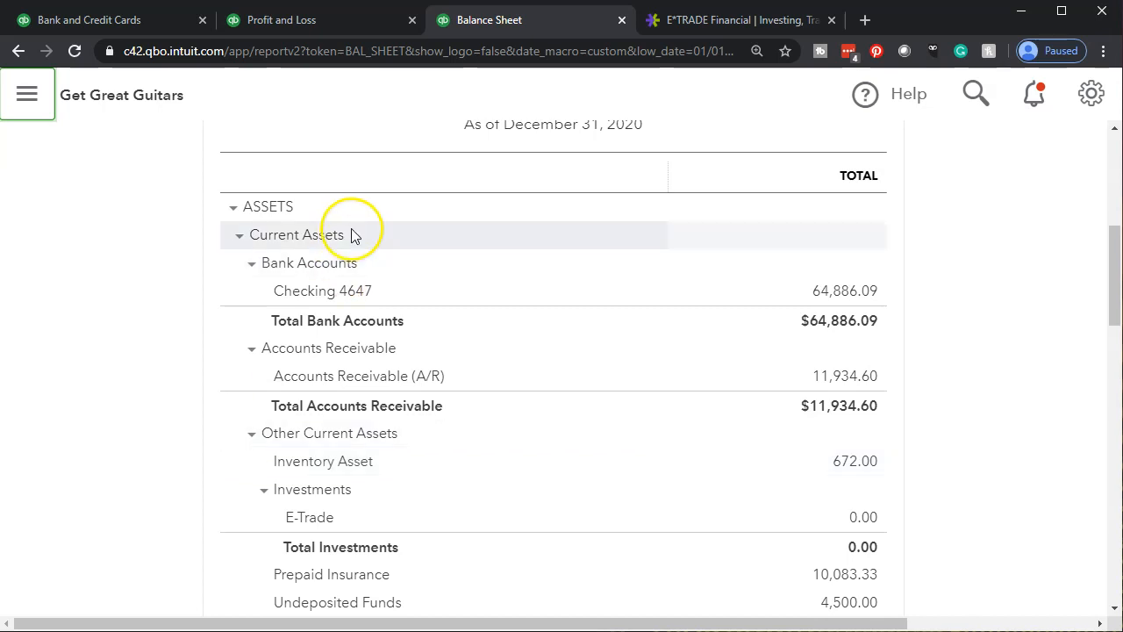
# Expand the 03/14/2020 Etrade bank transaction and switch it from Record transfer to Add.
pyautogui.click(123, 19)
pyautogui.hotkey('ctrl', '+')
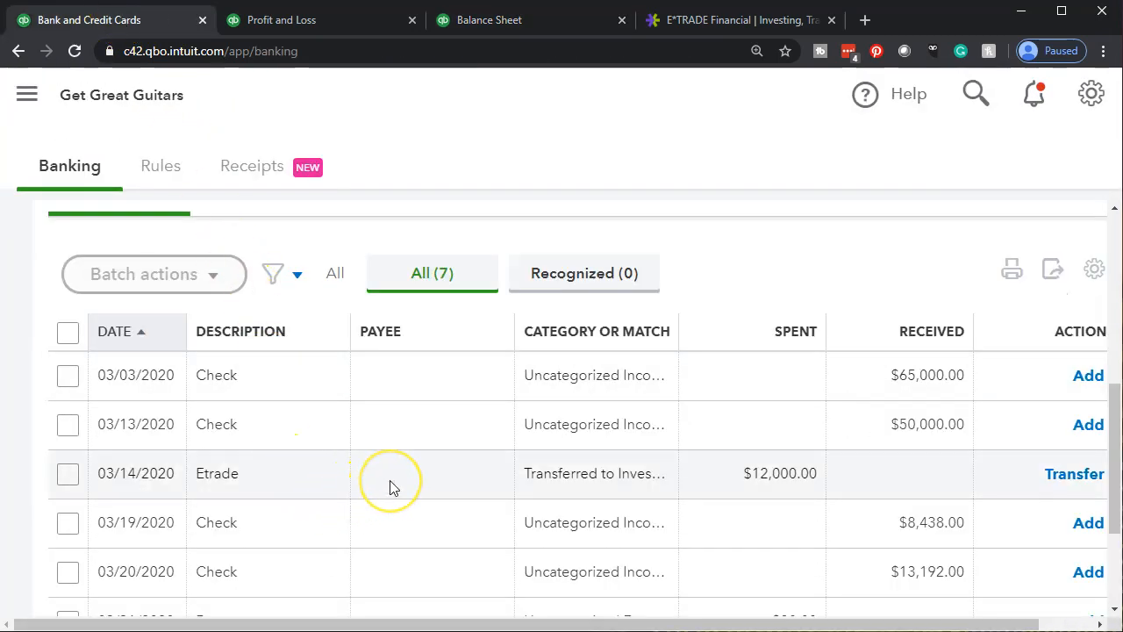
pyautogui.click(390, 487)
pyautogui.scroll(-2, 390, 487)
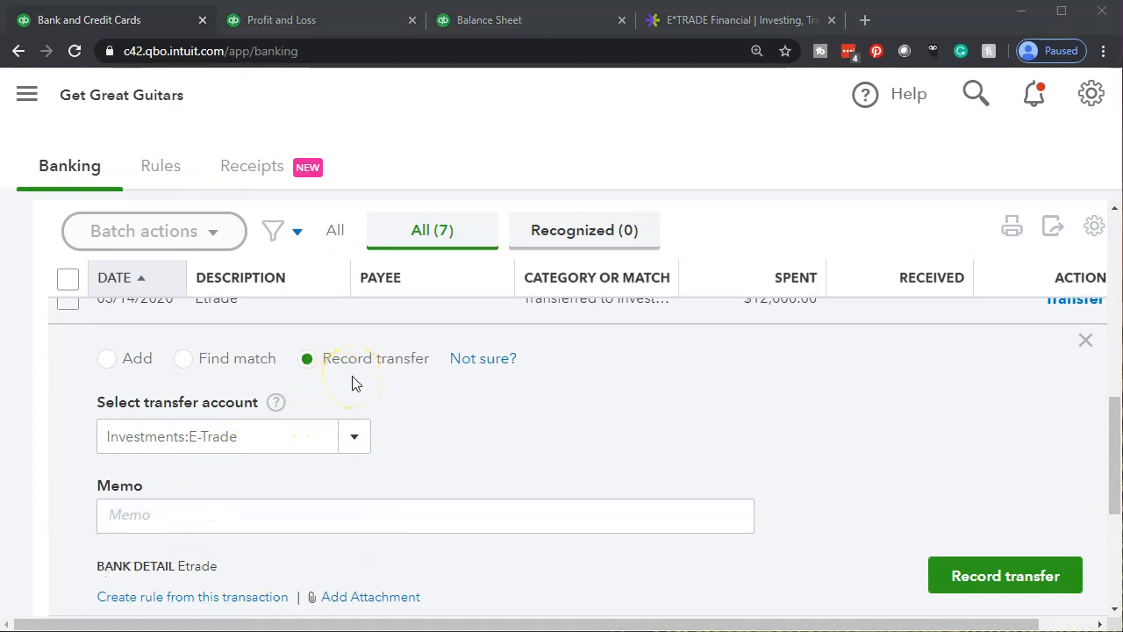
pyautogui.click(107, 362)
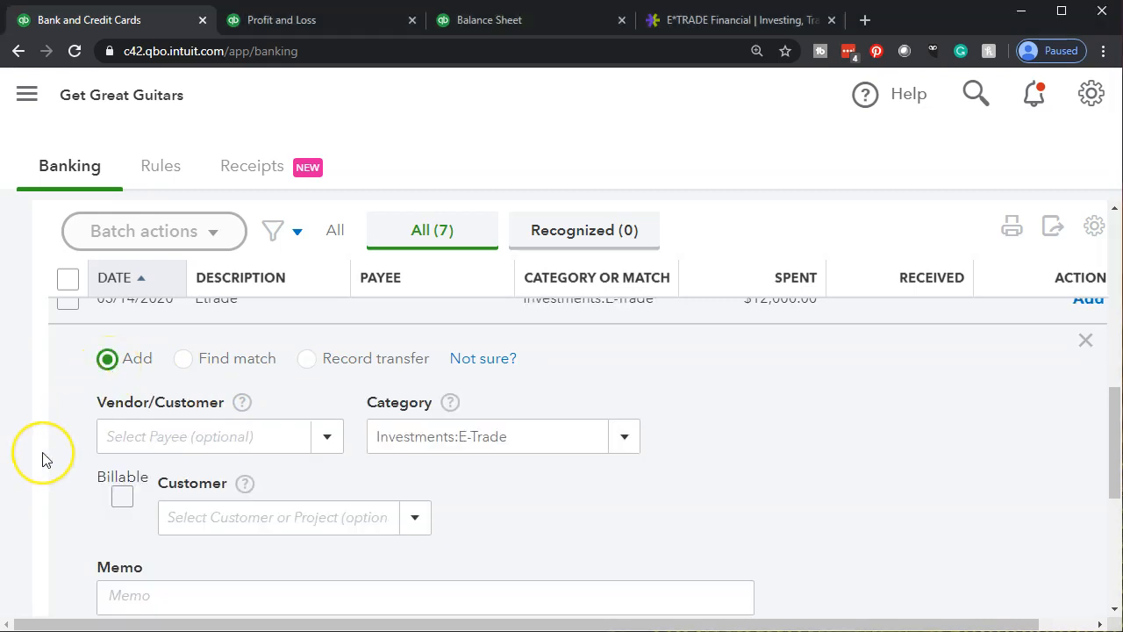
pyautogui.scroll(-1, 42, 458)
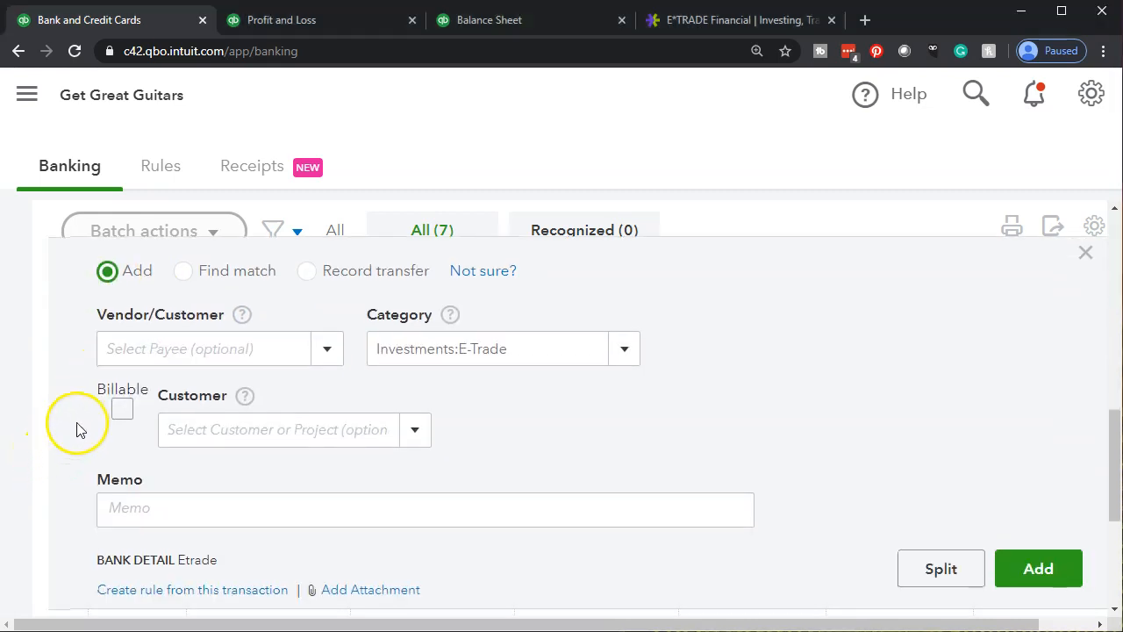
# Look up Etrade as payee, open the form for a new name, view its Type choices, and leave without saving.
pyautogui.click(132, 348)
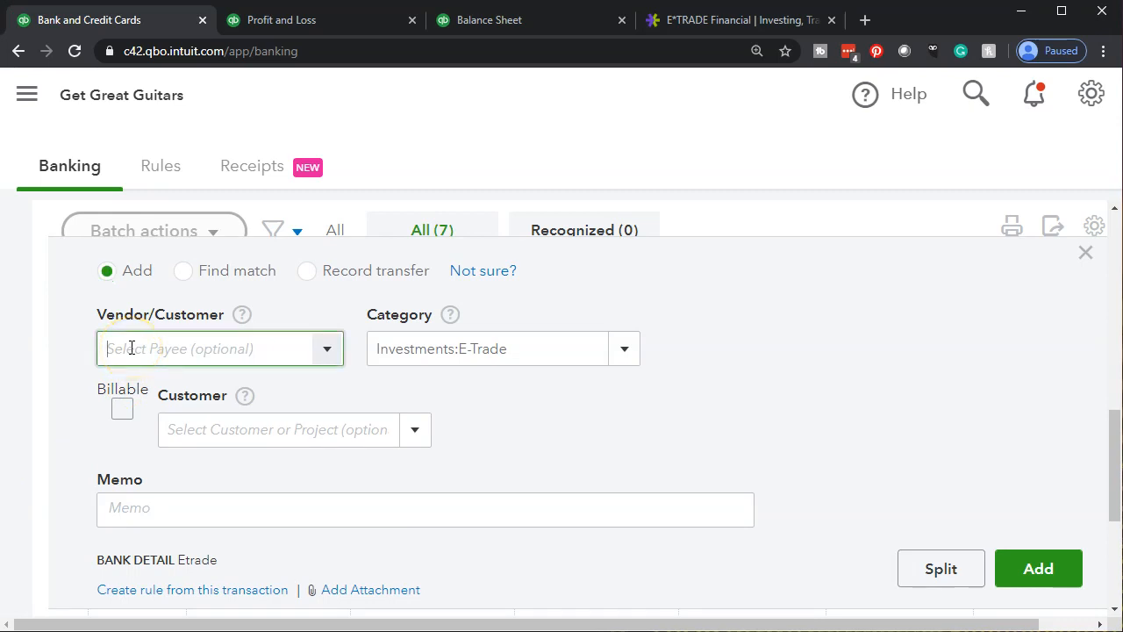
pyautogui.write('E')
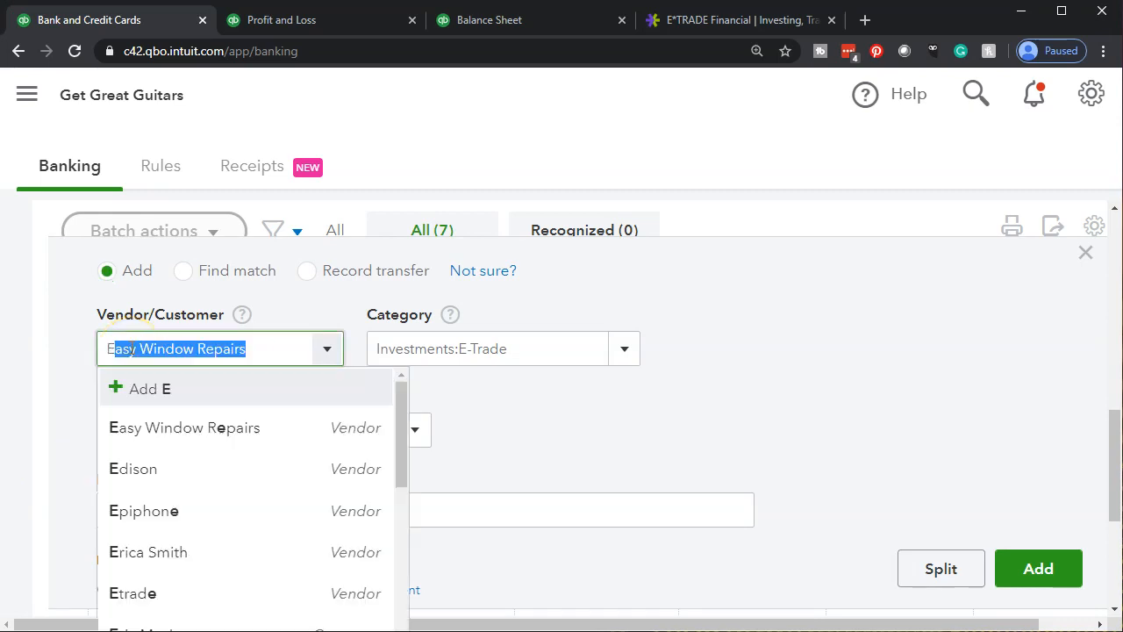
pyautogui.write('trade')
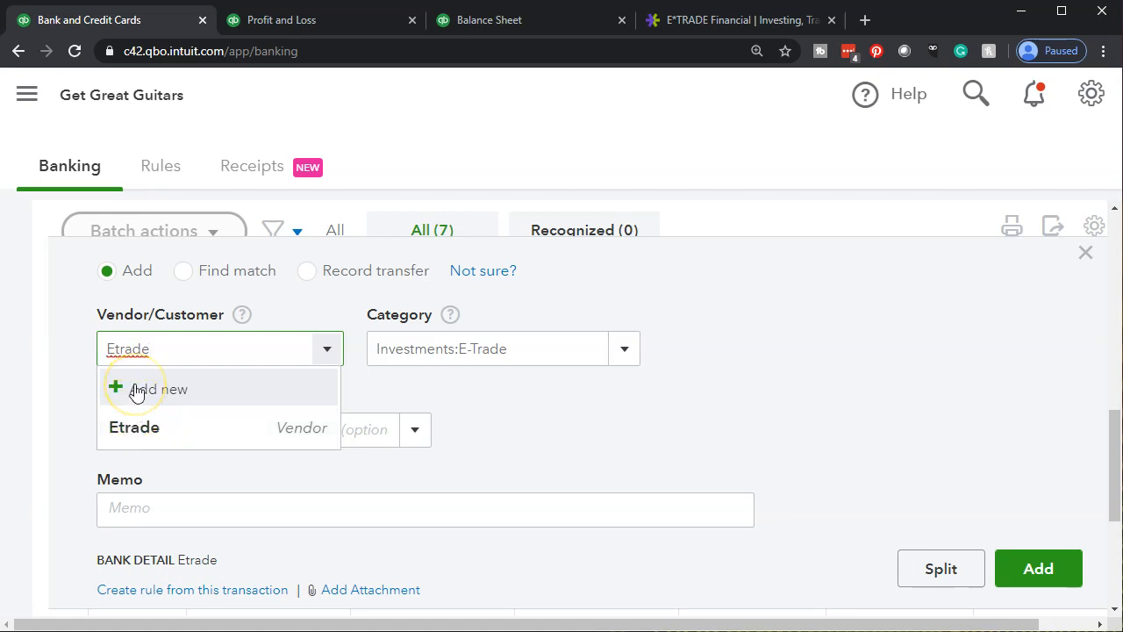
pyautogui.click(146, 432)
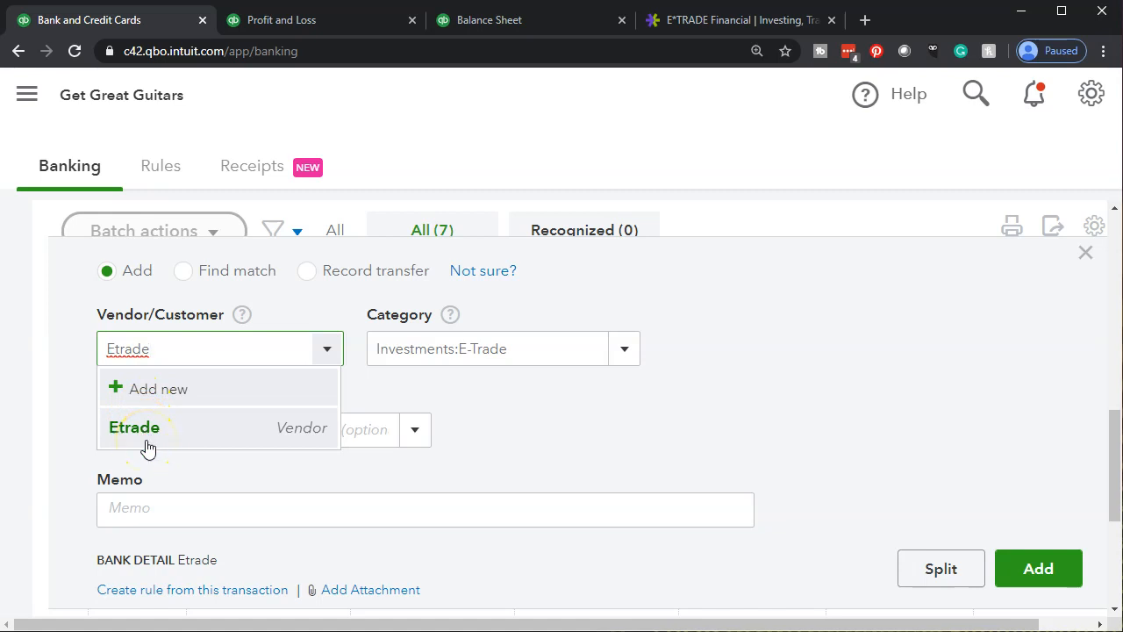
pyautogui.click(145, 389)
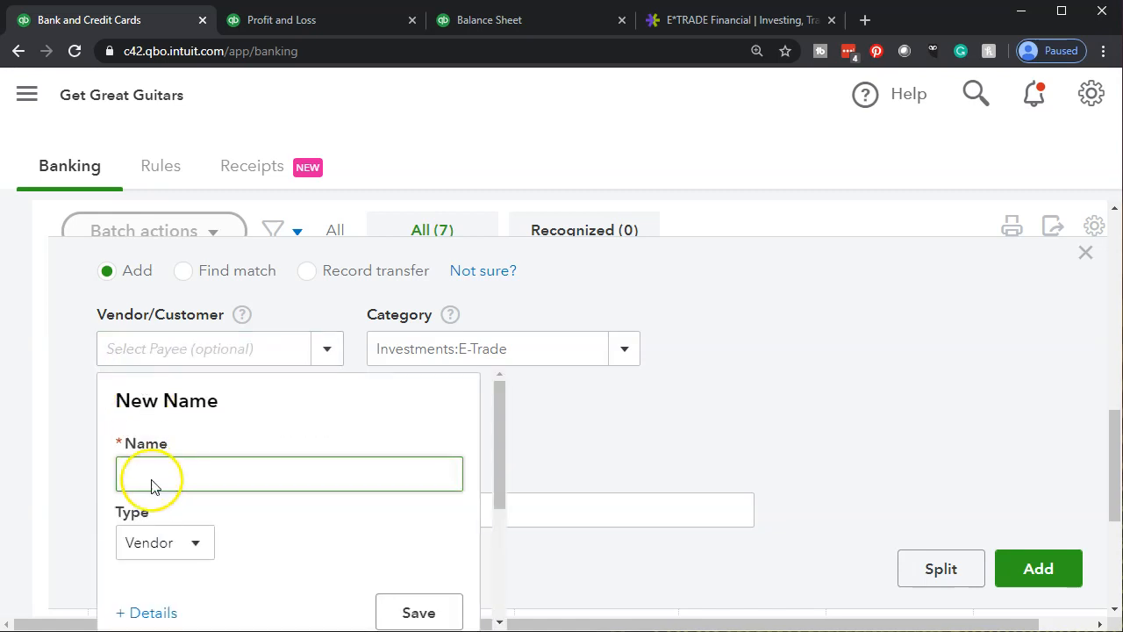
pyautogui.scroll(-1, 151, 487)
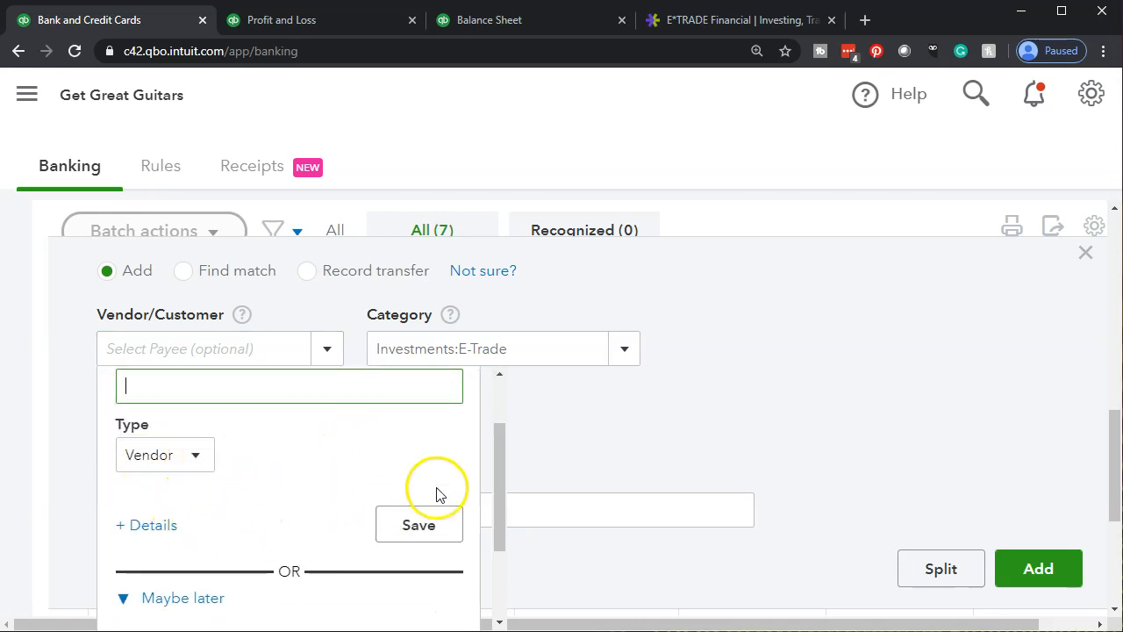
pyautogui.click(194, 463)
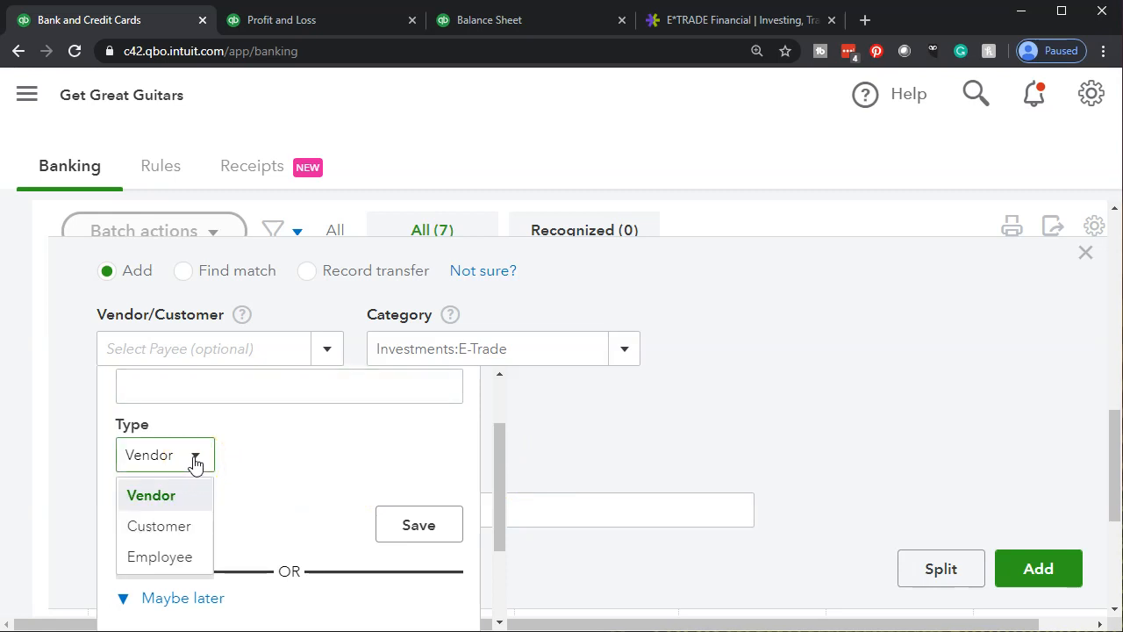
pyautogui.click(592, 412)
# Set the Etrade transaction's vendor/customer to the existing vendor Etrade.
pyautogui.click(210, 349)
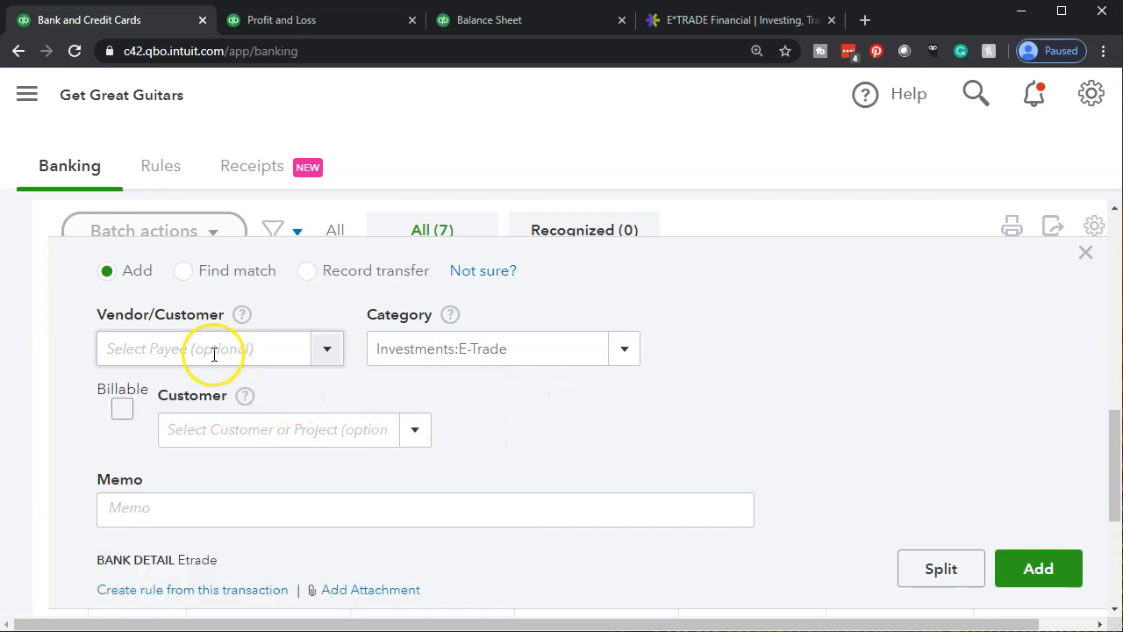
pyautogui.write('E')
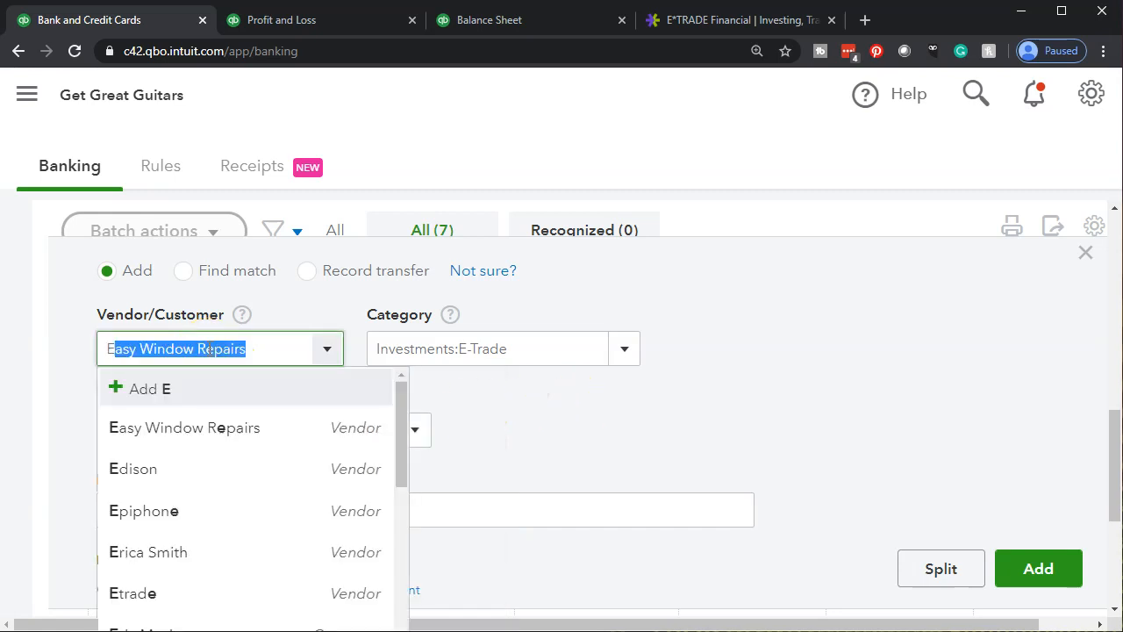
pyautogui.write('t')
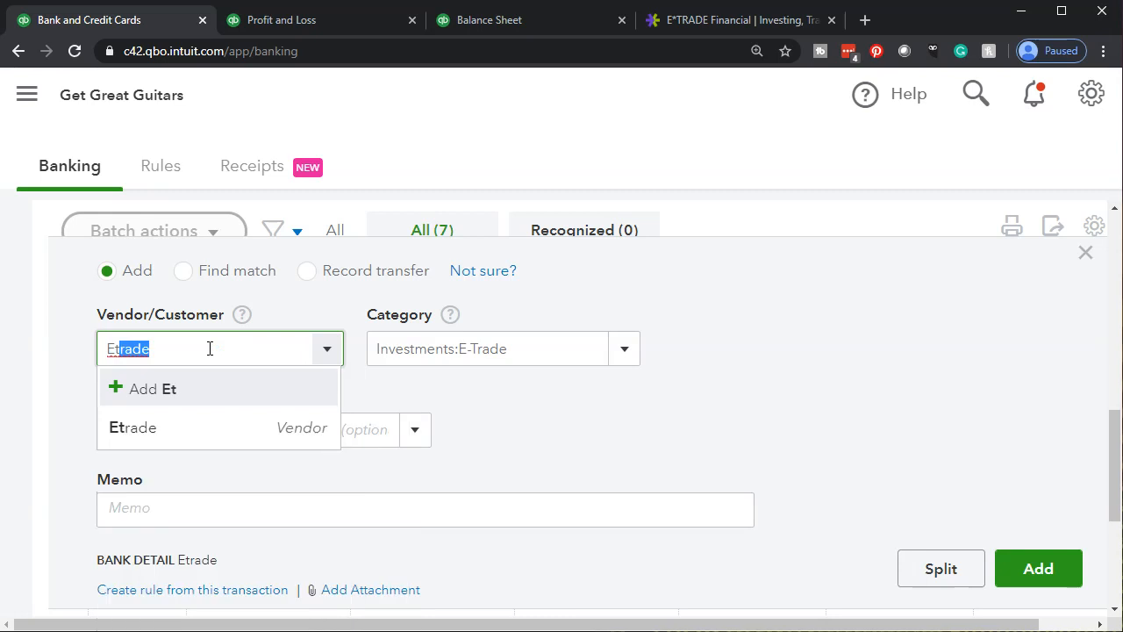
pyautogui.press('Tab')
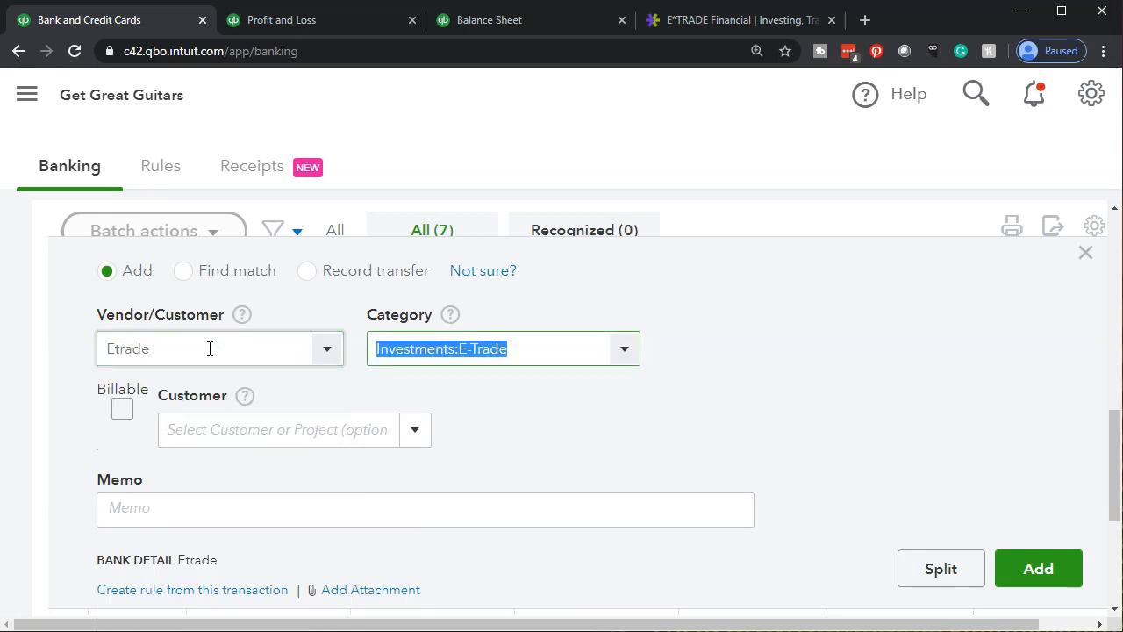
# Start a new category account of type Other Current Assets with detail type Investments - Other, and close the form without saving.
pyautogui.click(626, 357)
pyautogui.scroll(1, 644, 418)
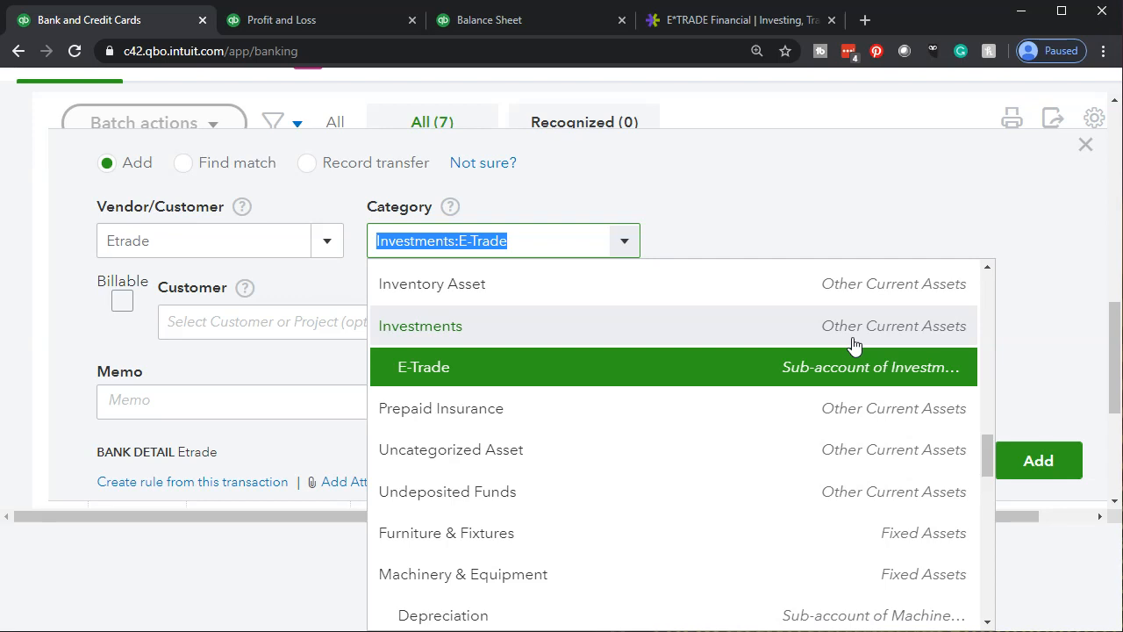
pyautogui.scroll(15, 855, 345)
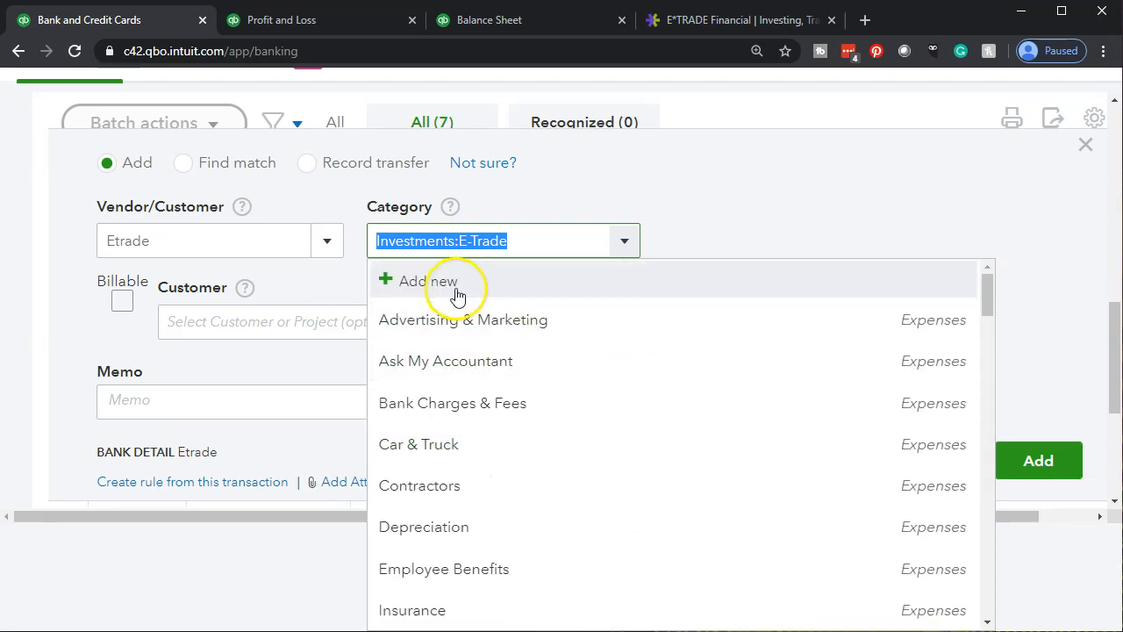
pyautogui.press('BackSpace')
pyautogui.scroll(2, 455, 295)
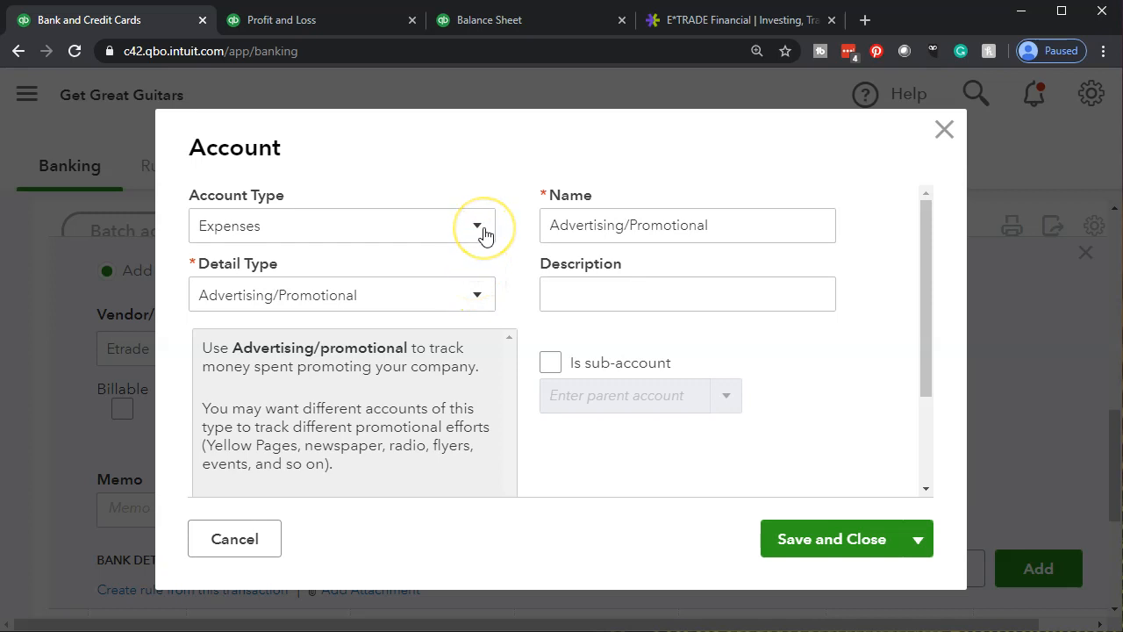
pyautogui.click(484, 235)
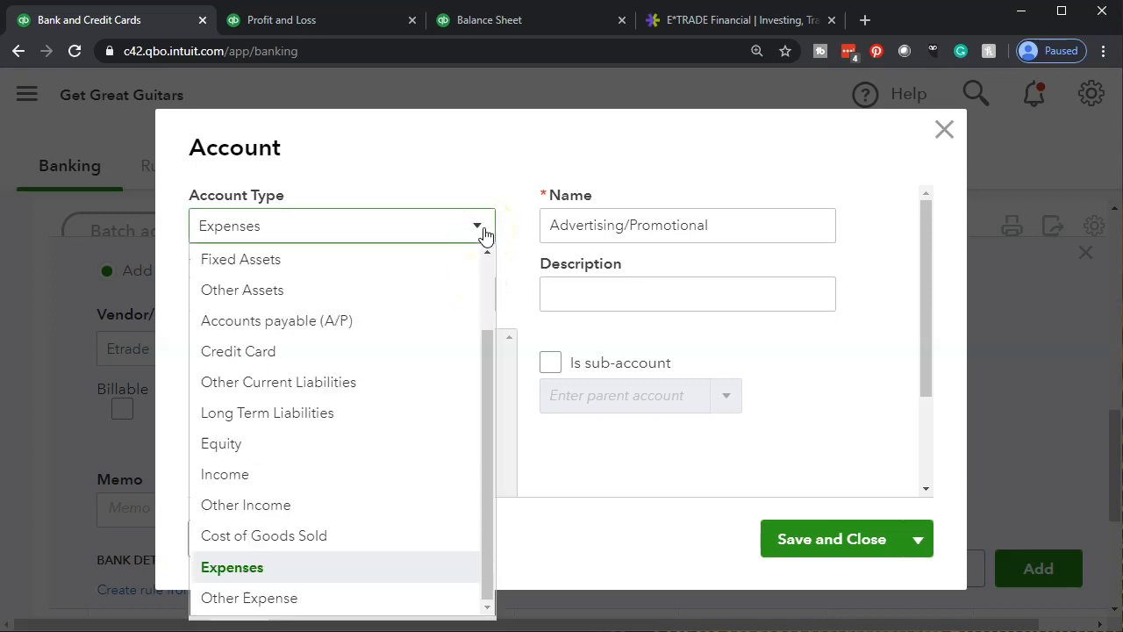
pyautogui.scroll(1, 444, 421)
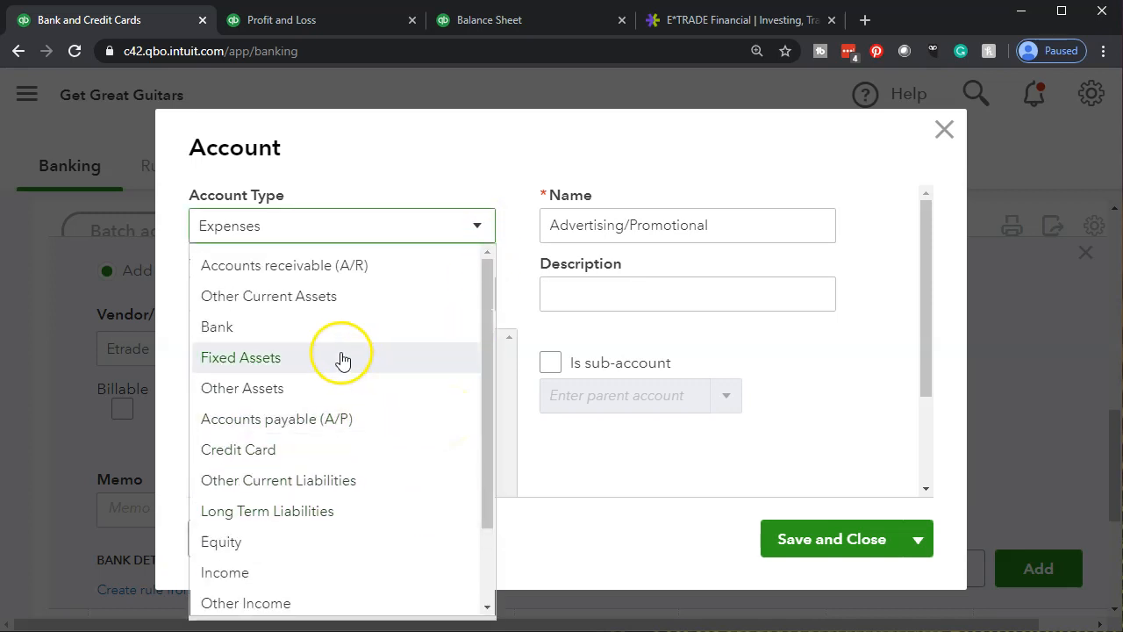
pyautogui.click(333, 298)
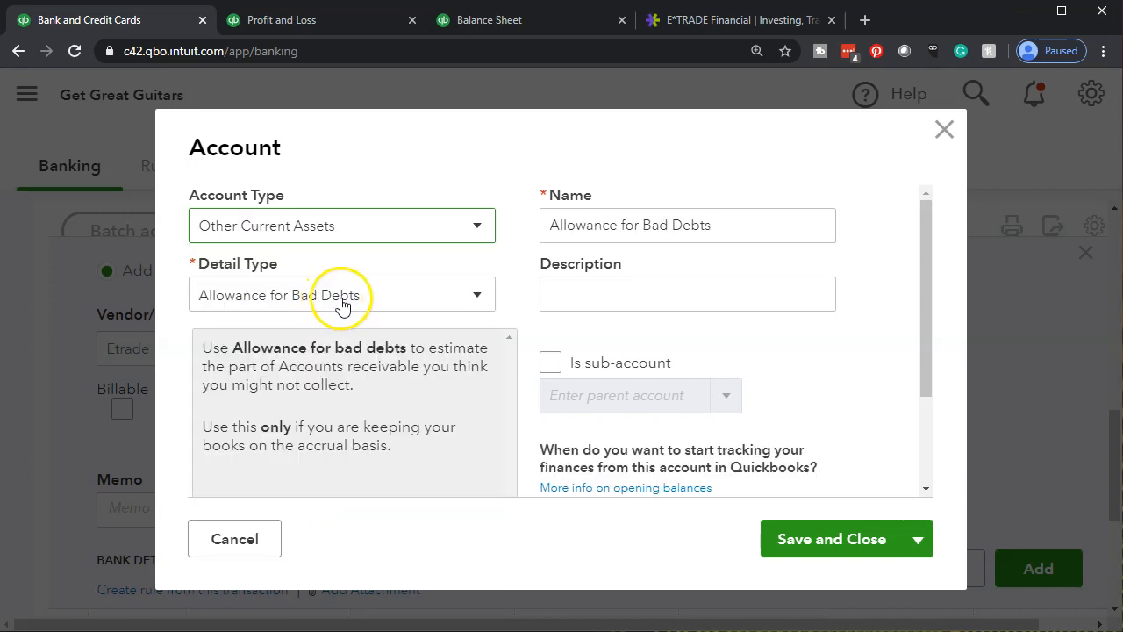
pyautogui.click(449, 302)
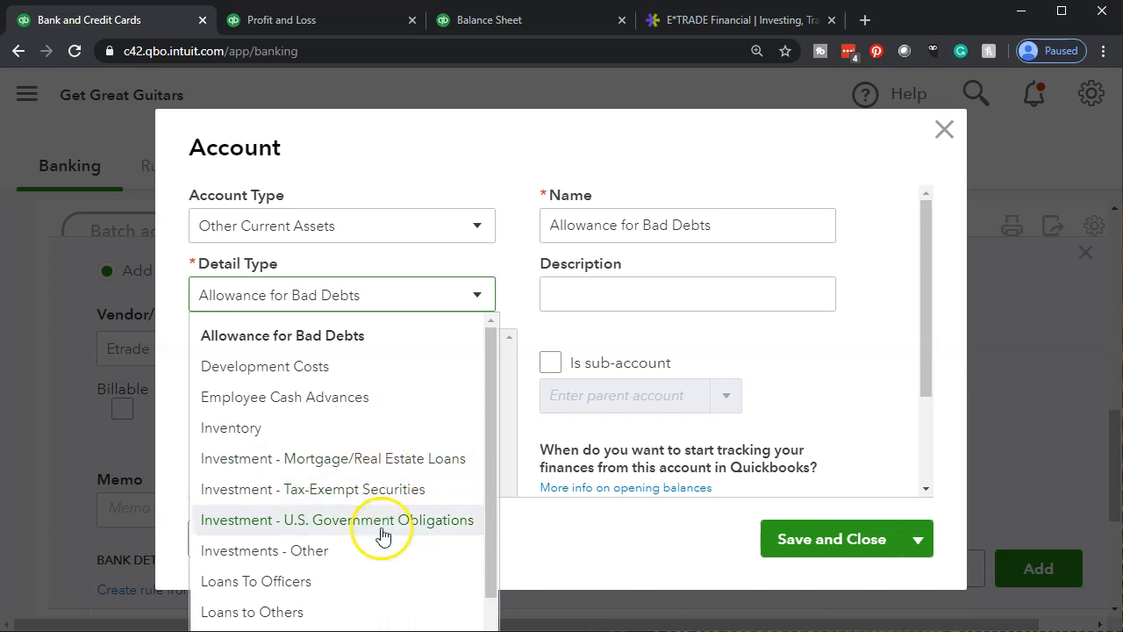
pyautogui.click(380, 559)
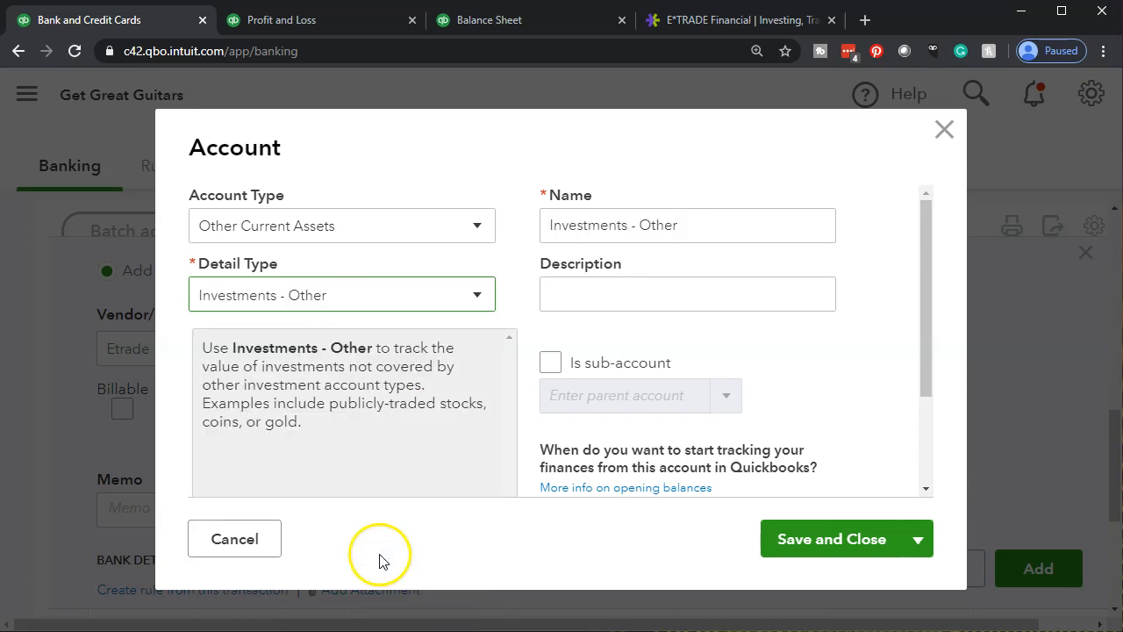
pyautogui.tripleClick(684, 227)
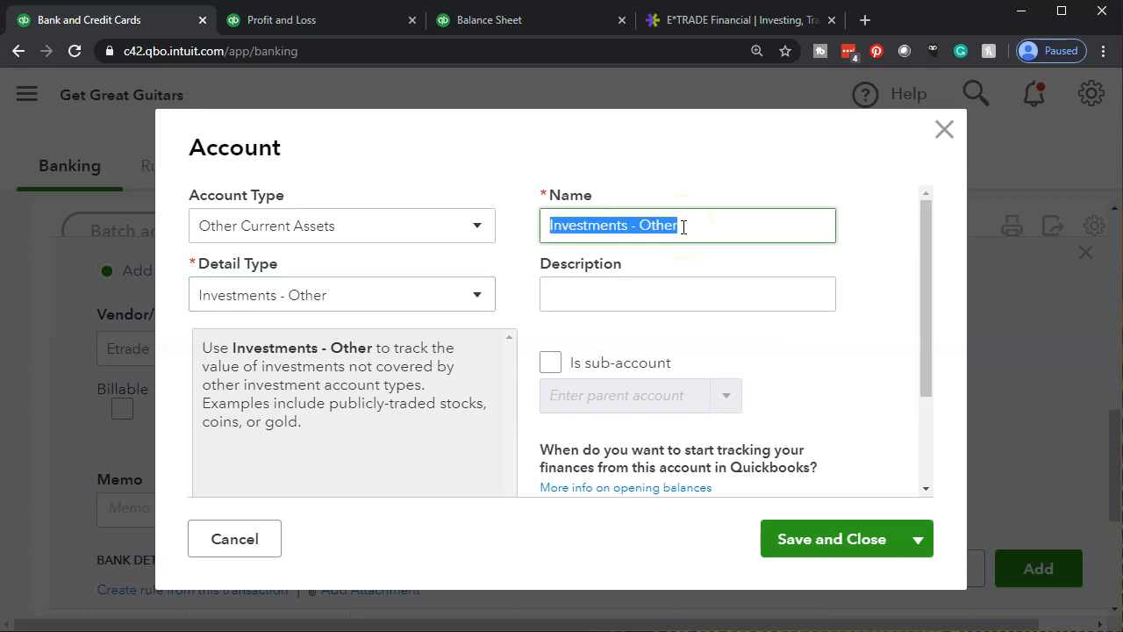
pyautogui.click(942, 140)
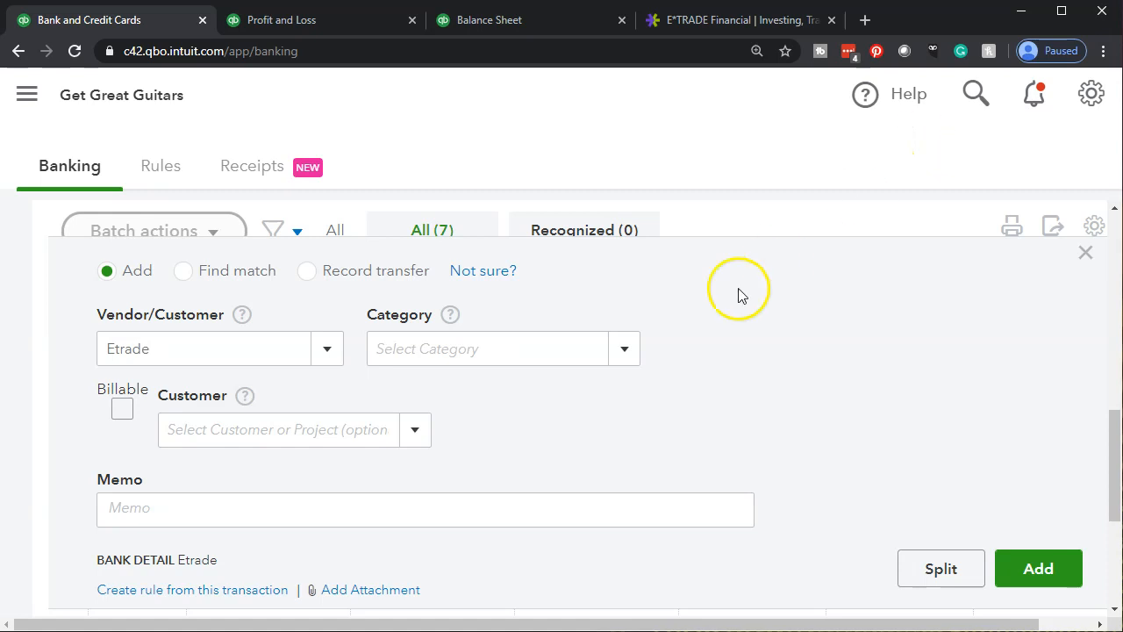
# Set the Etrade transaction's category to Investments, the Other Current Assets account.
pyautogui.click(624, 350)
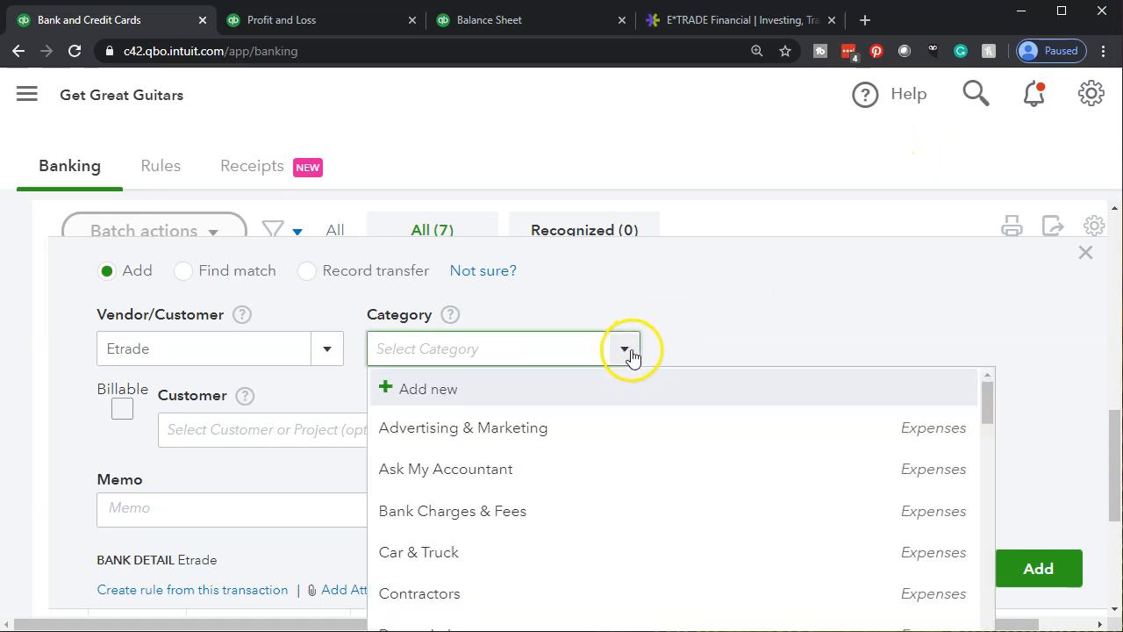
pyautogui.scroll(-5, 647, 487)
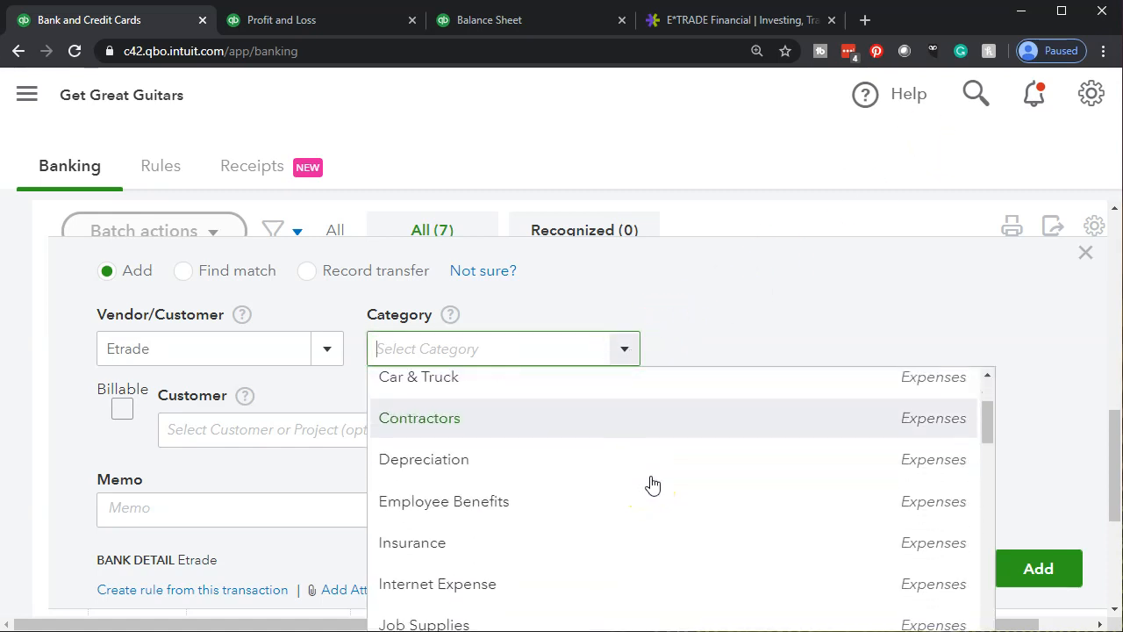
pyautogui.scroll(-2, 649, 484)
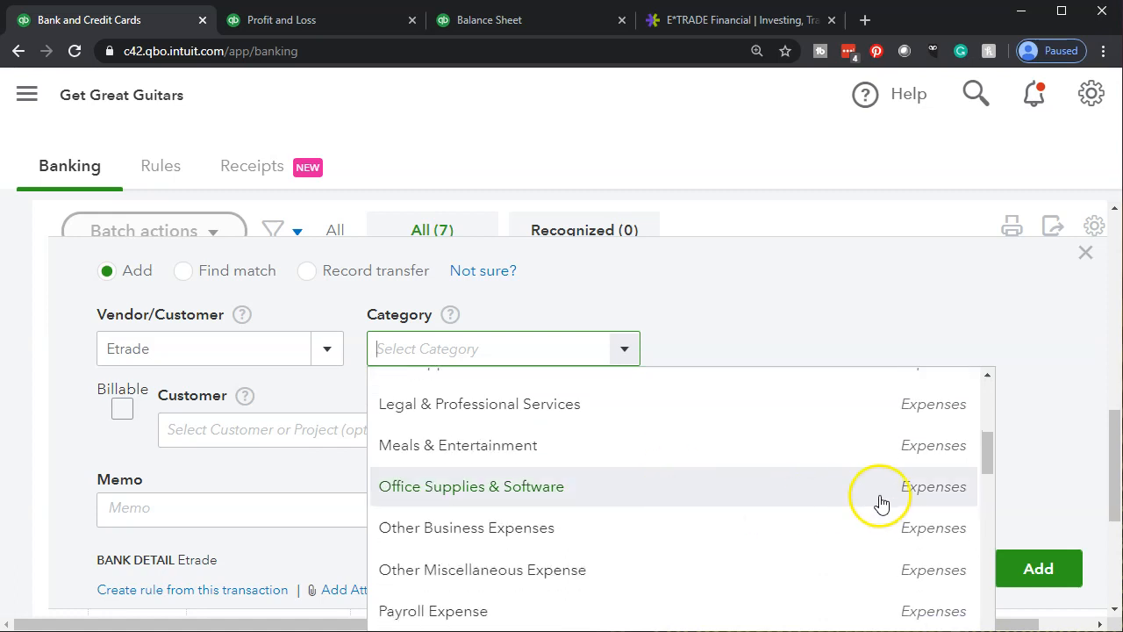
pyautogui.scroll(-3, 877, 501)
pyautogui.scroll(-5, 888, 502)
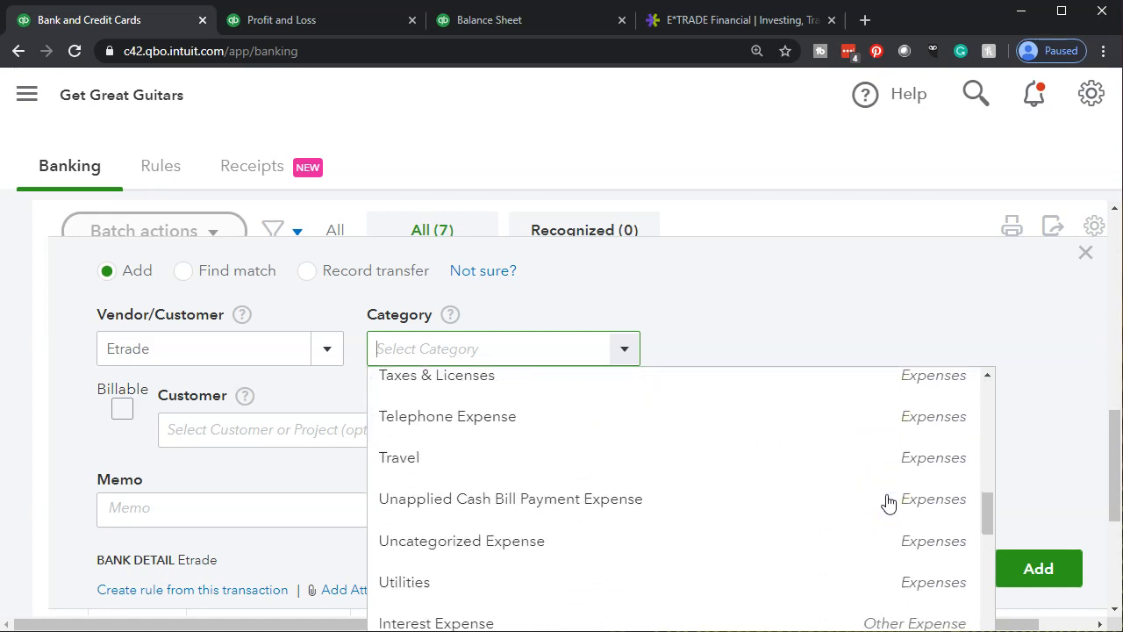
pyautogui.scroll(-1, 888, 502)
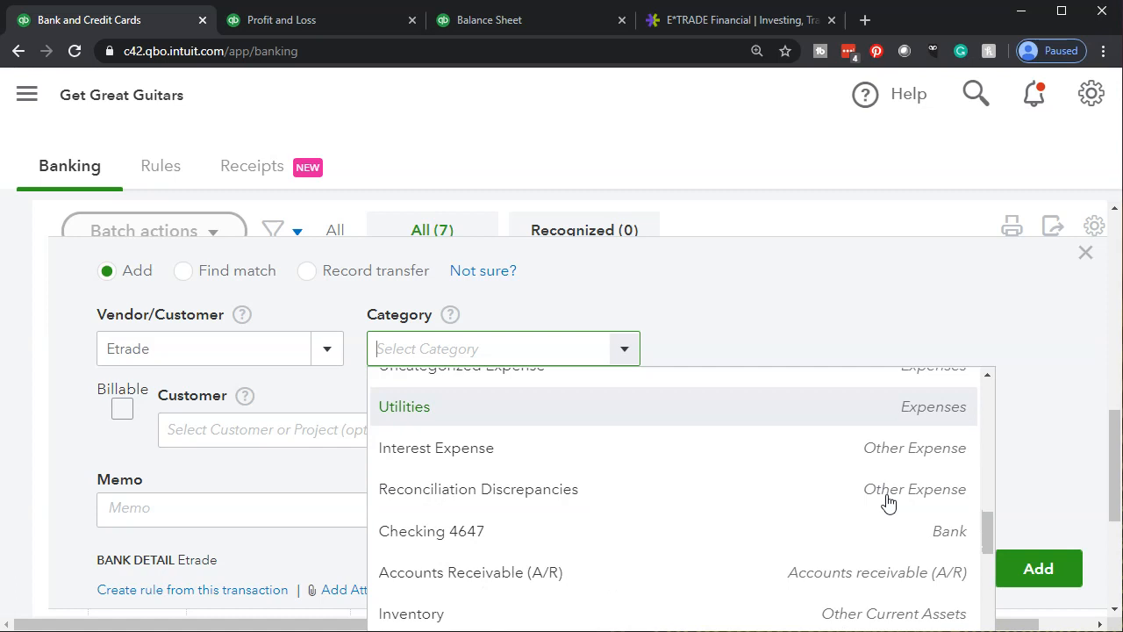
pyautogui.scroll(-1, 888, 502)
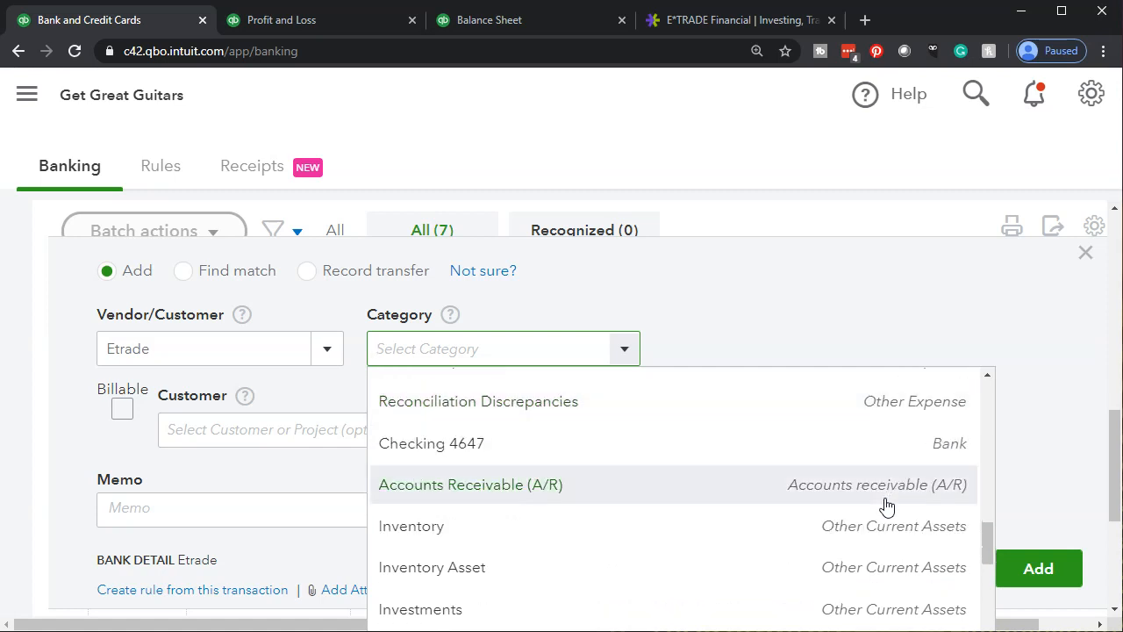
pyautogui.scroll(-1, 654, 572)
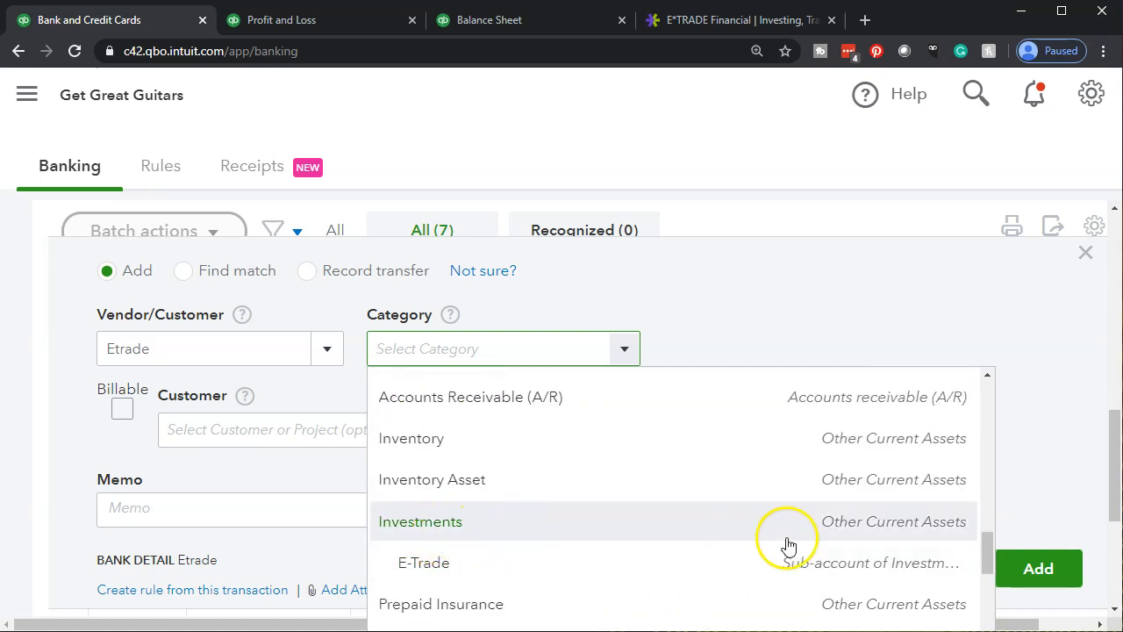
pyautogui.click(865, 537)
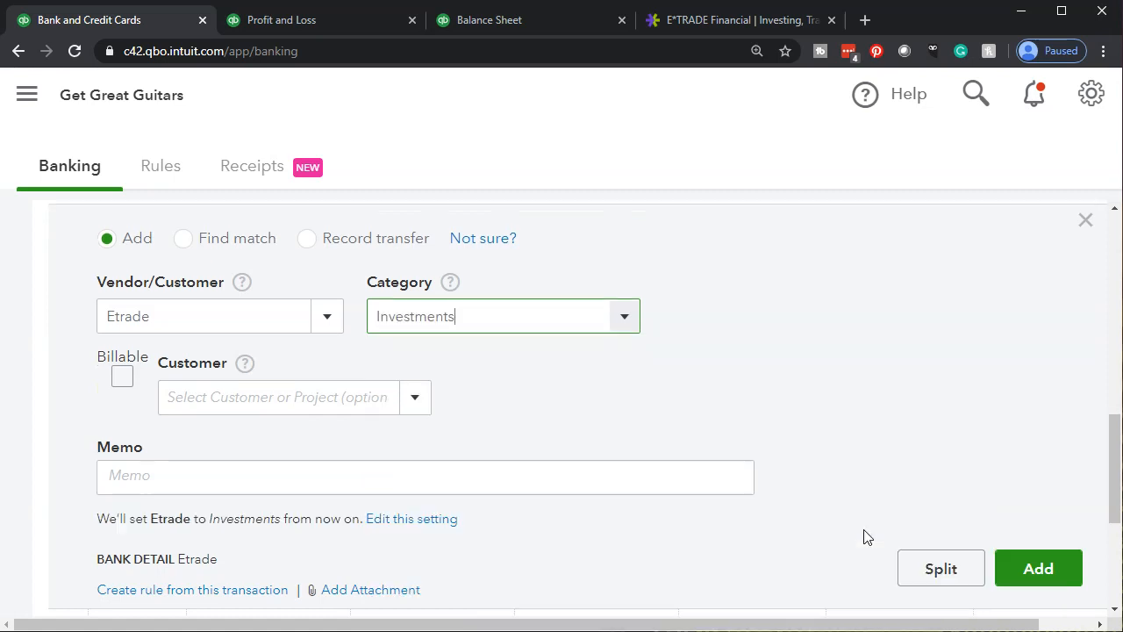
# Leave the Etrade transaction's memo blank and add the transaction to the books.
pyautogui.click(193, 482)
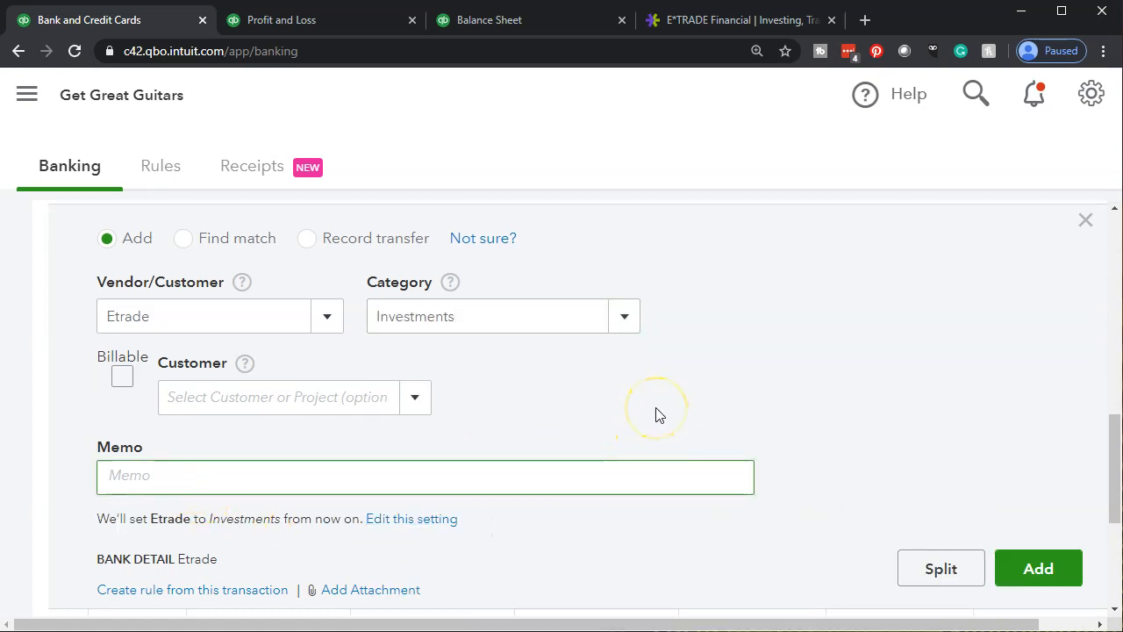
pyautogui.scroll(-1, 656, 412)
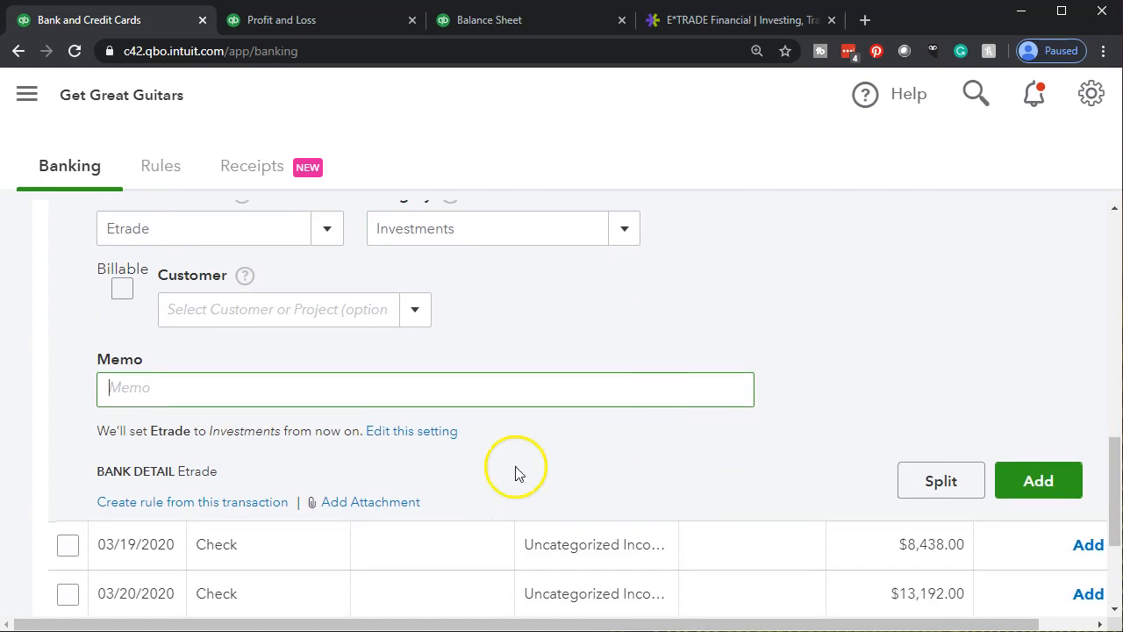
pyautogui.click(186, 455)
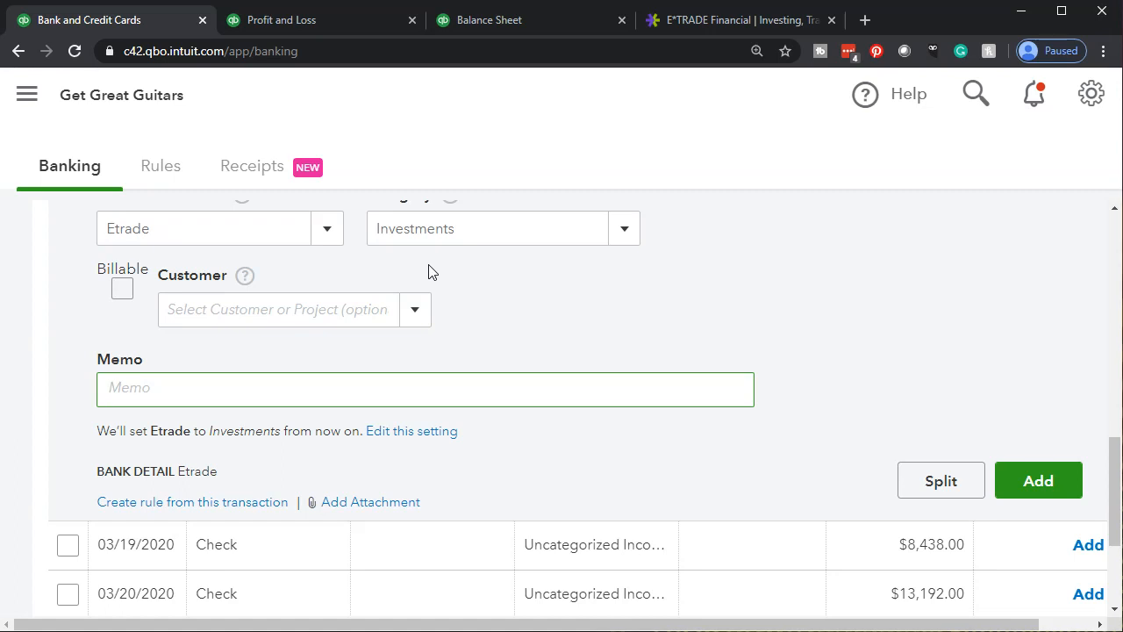
pyautogui.click(1044, 489)
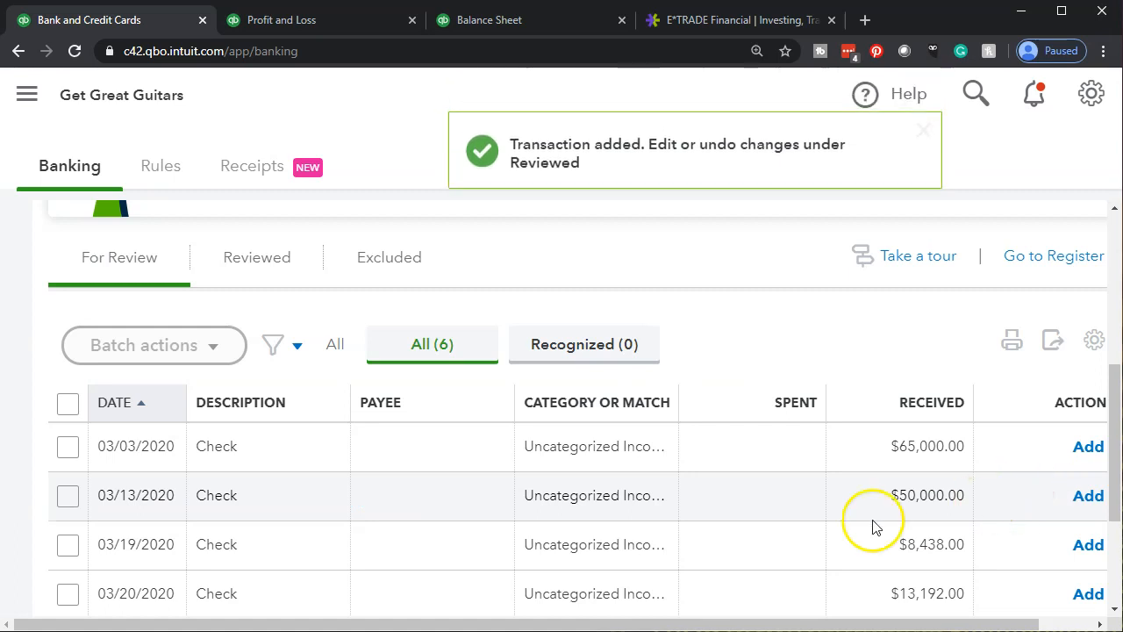
# From the 2020 balance sheet, open the Checking 4647 transaction report and examine the 03/14/2020 Etrade entry's split and amount.
pyautogui.click(546, 22)
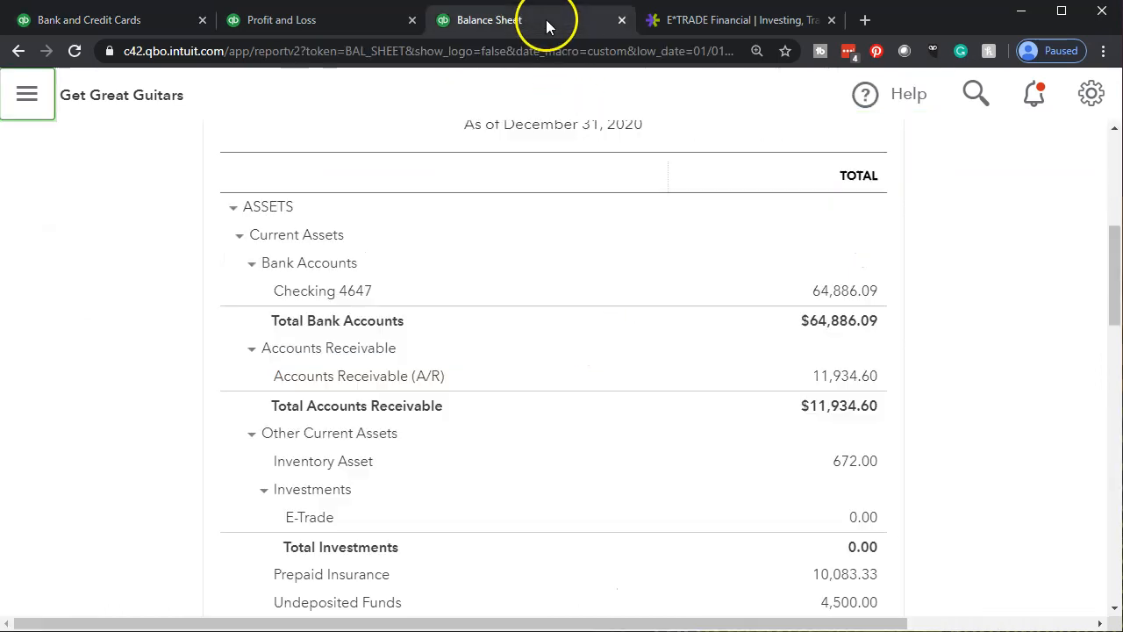
pyautogui.click(842, 293)
pyautogui.scroll(-3, 680, 376)
pyautogui.scroll(-10, 680, 375)
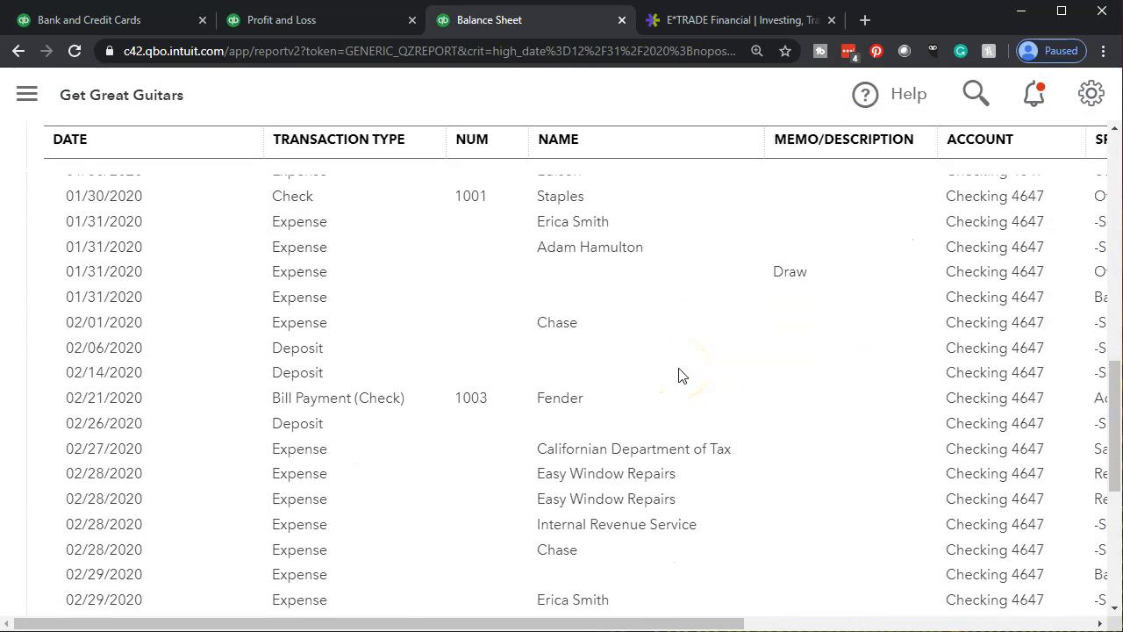
pyautogui.scroll(-2, 677, 376)
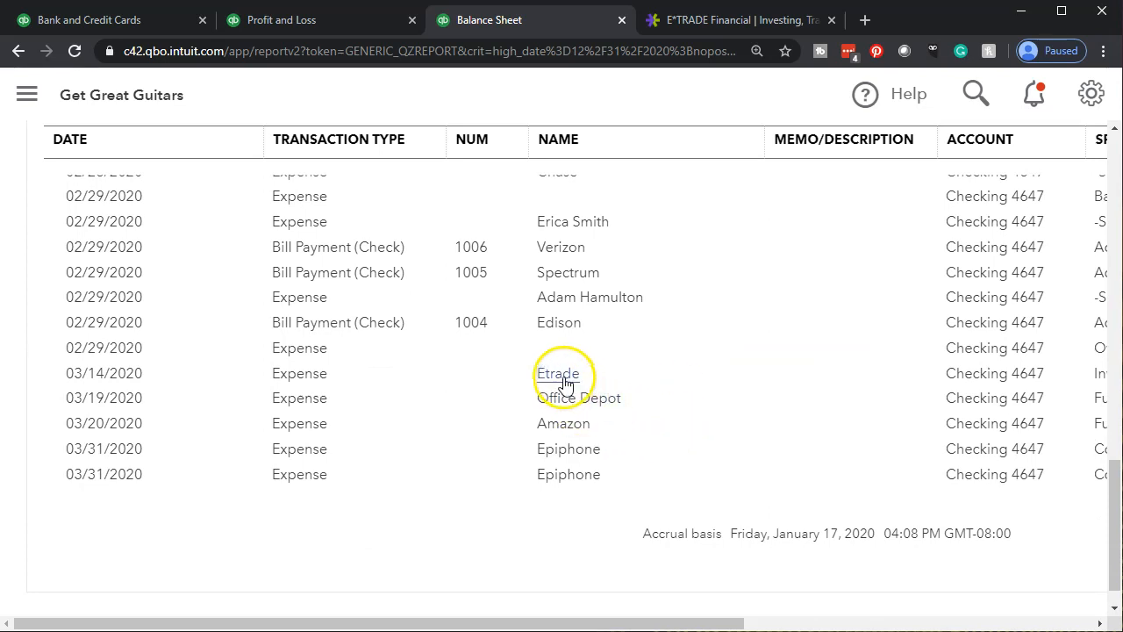
pyautogui.moveTo(660, 624); pyautogui.dragTo(668, 625)
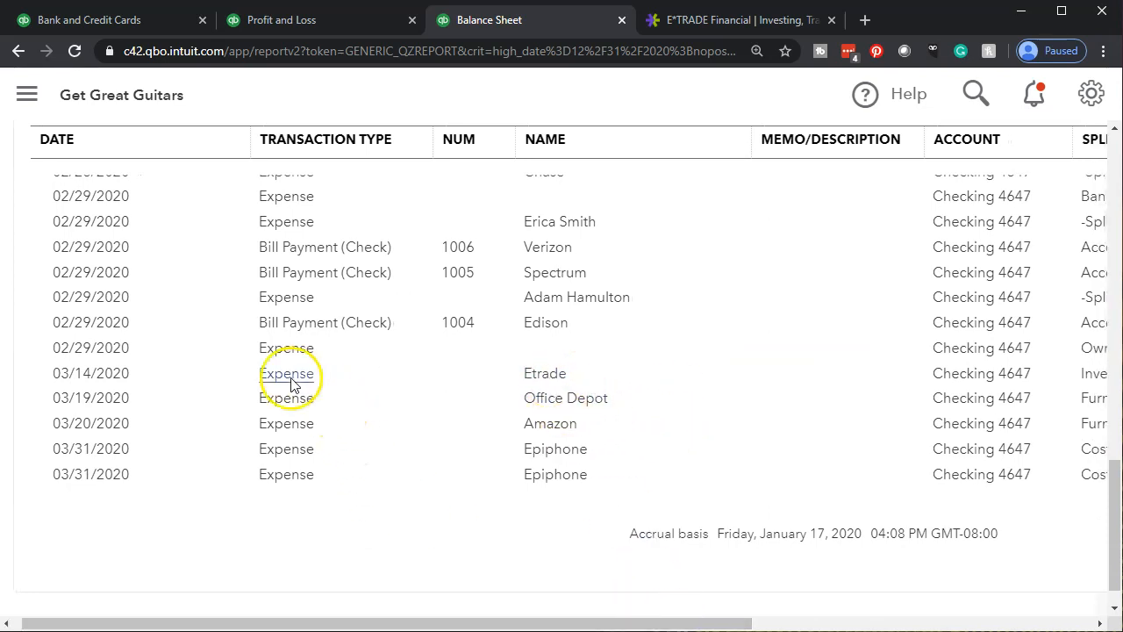
pyautogui.moveTo(558, 623); pyautogui.dragTo(843, 623)
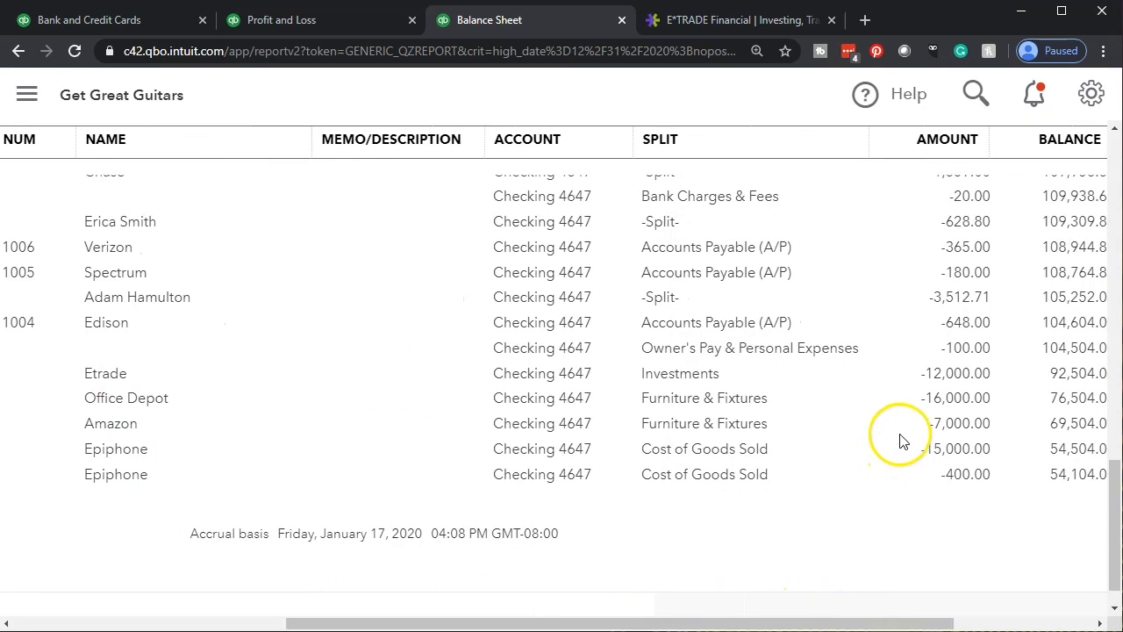
# Open the Etrade expense from the checking report, view the category choices for its first line, and close it without changes.
pyautogui.click(939, 376)
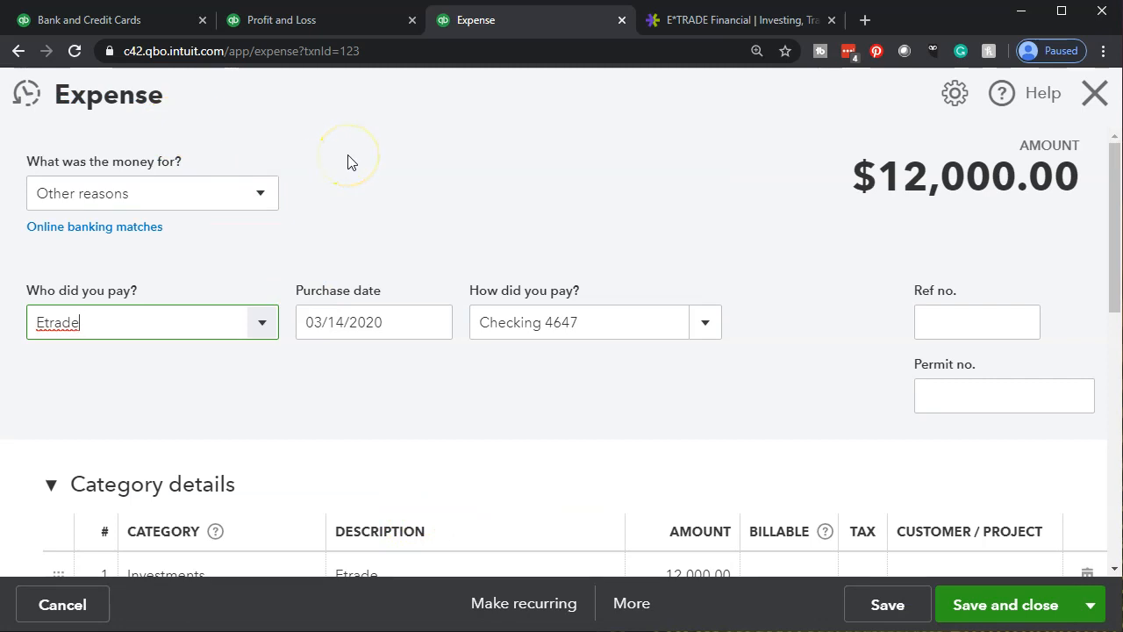
pyautogui.scroll(-3, 350, 163)
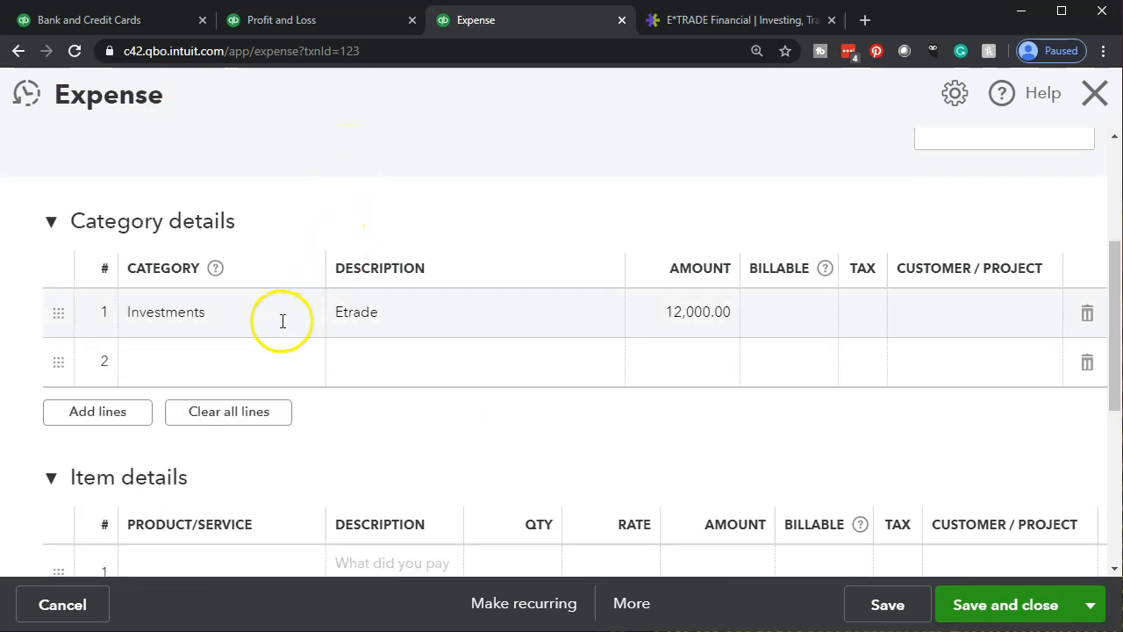
pyautogui.click(280, 318)
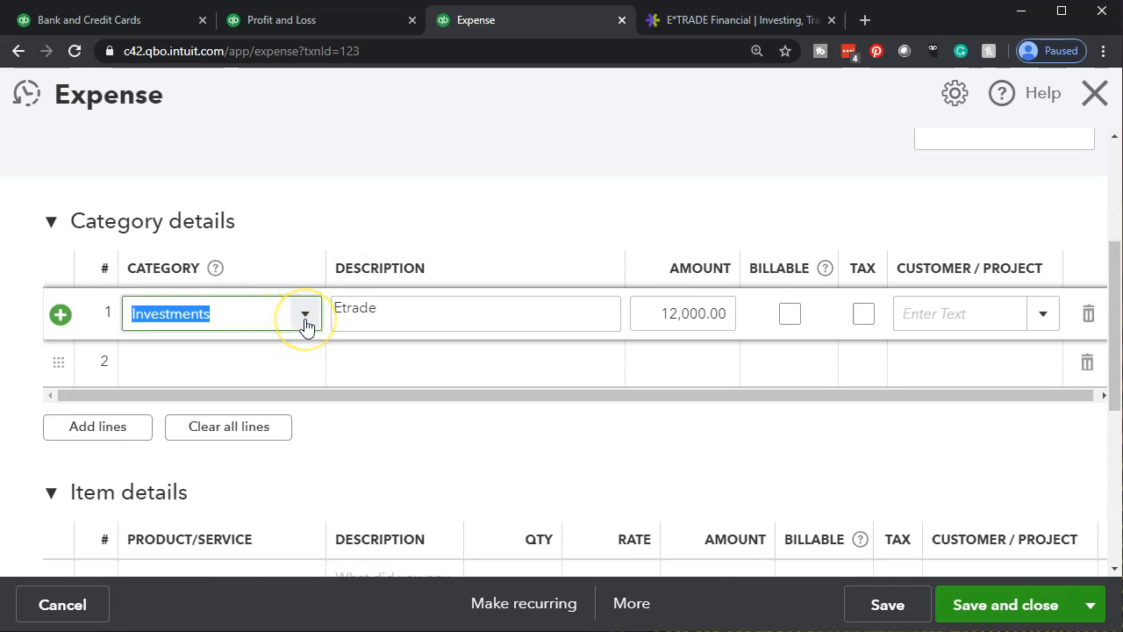
pyautogui.click(305, 315)
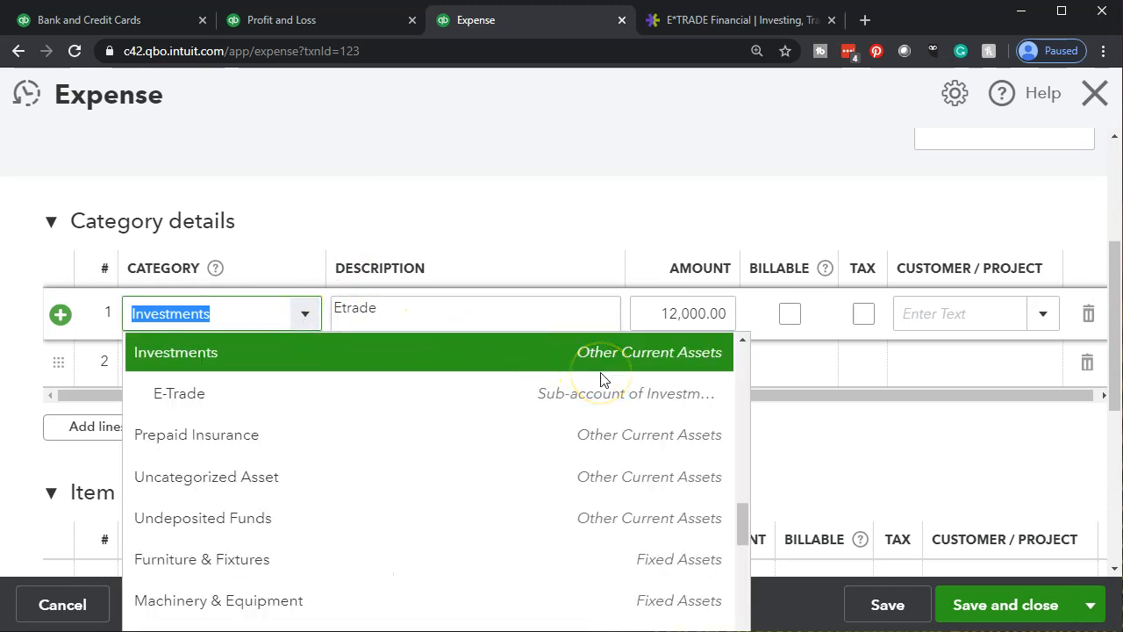
pyautogui.click(649, 183)
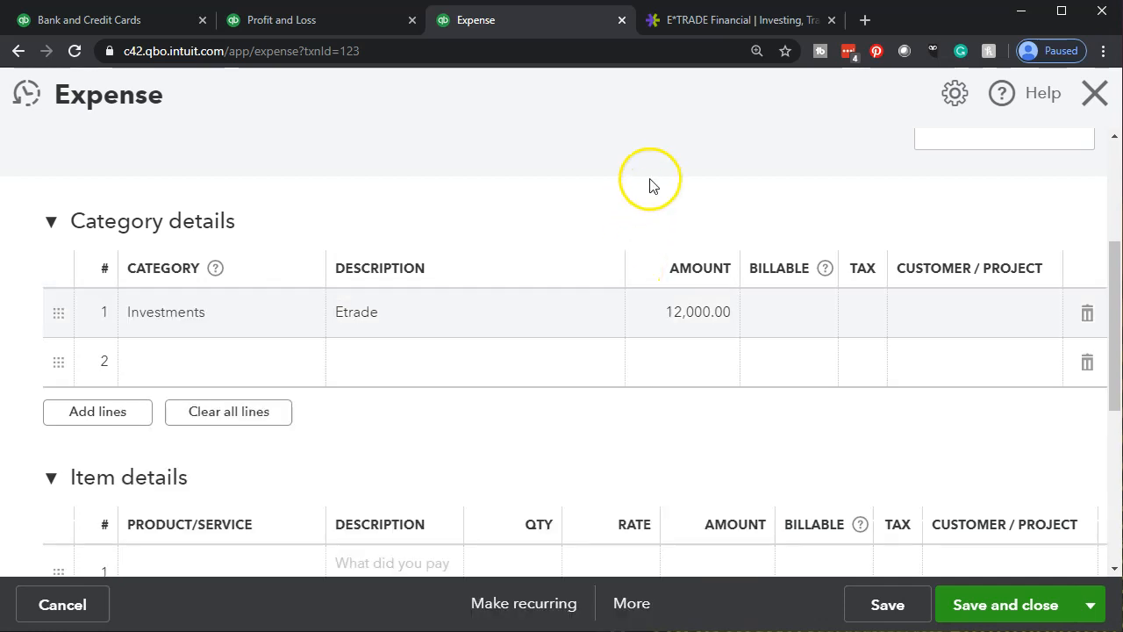
pyautogui.click(1094, 94)
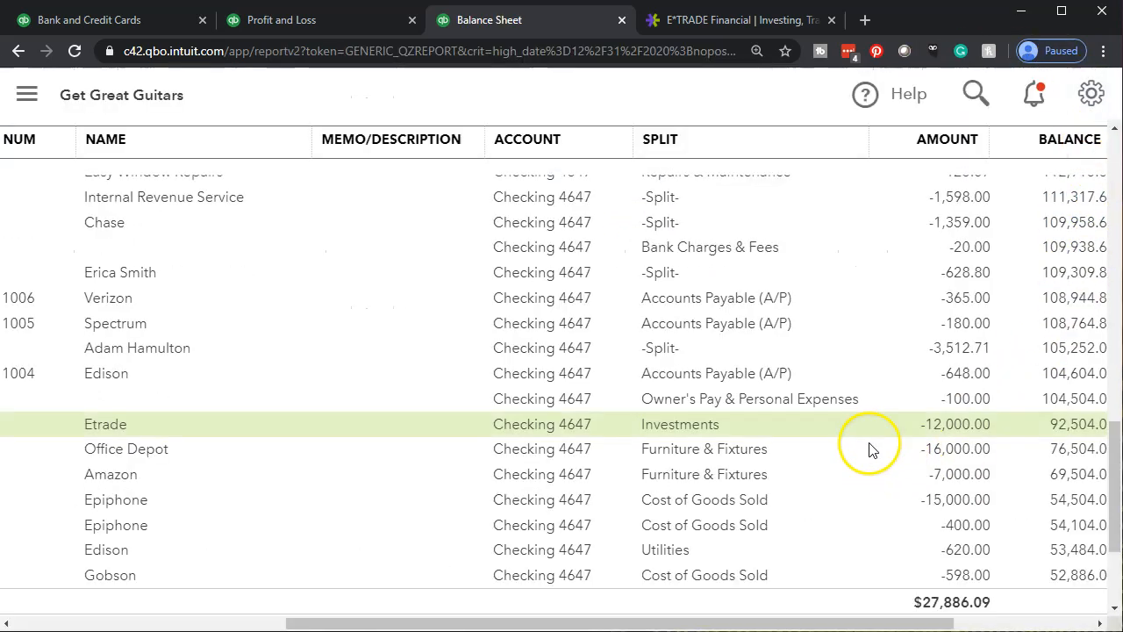
# Review the remaining Checking 4647 transactions and return to the balance sheet summary.
pyautogui.scroll(-1, 868, 443)
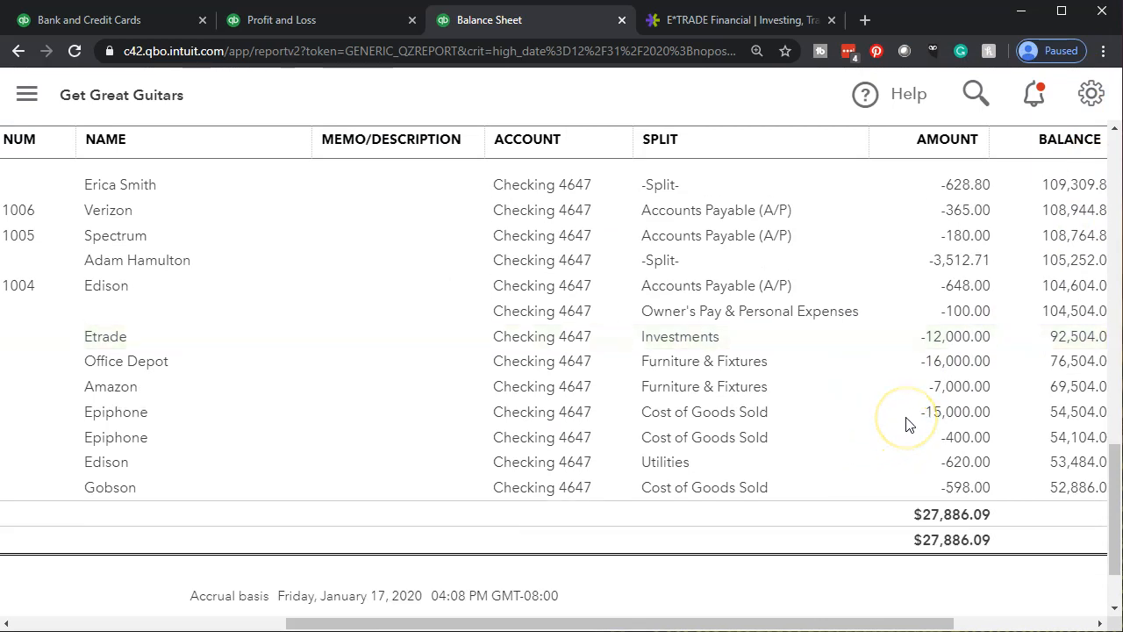
pyautogui.moveTo(853, 624); pyautogui.dragTo(829, 624)
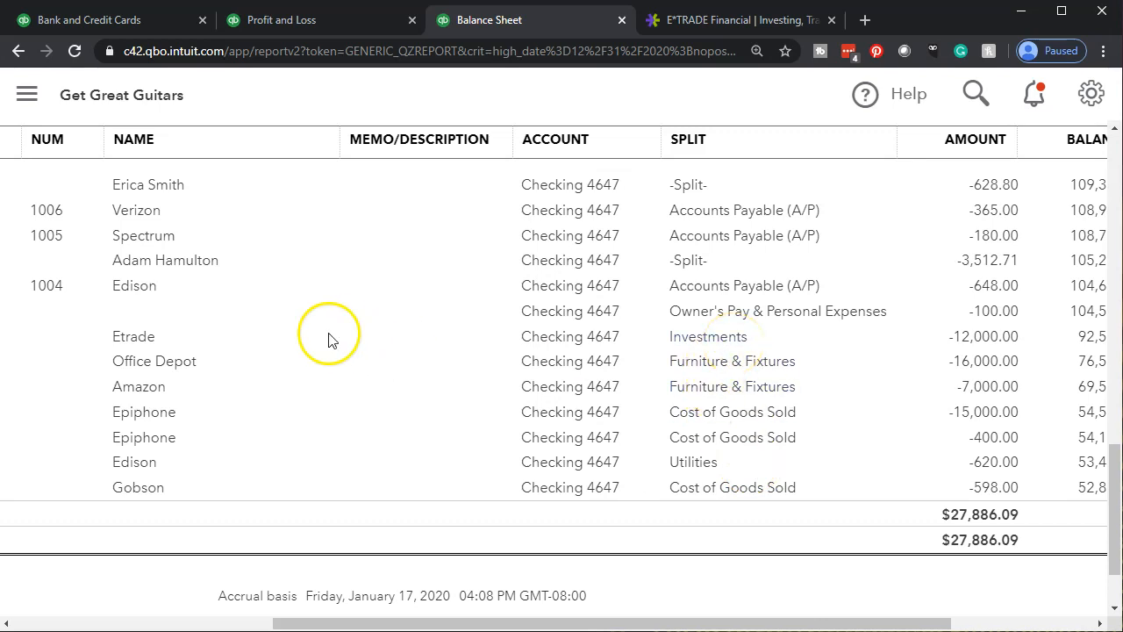
pyautogui.scroll(15, 56, 346)
pyautogui.scroll(1, 55, 355)
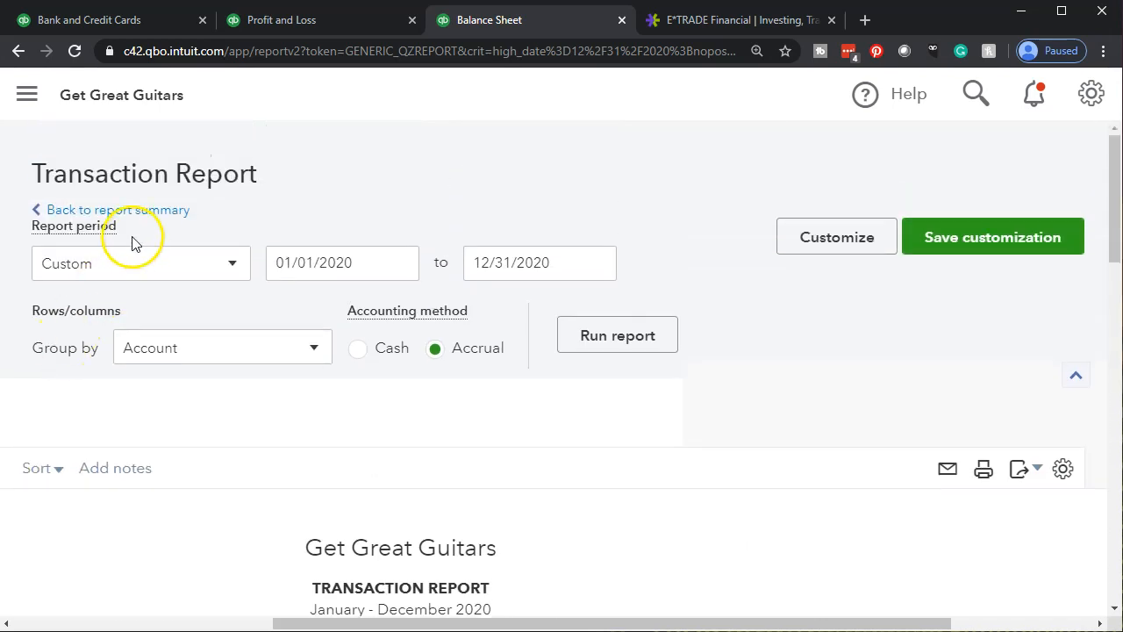
pyautogui.click(143, 221)
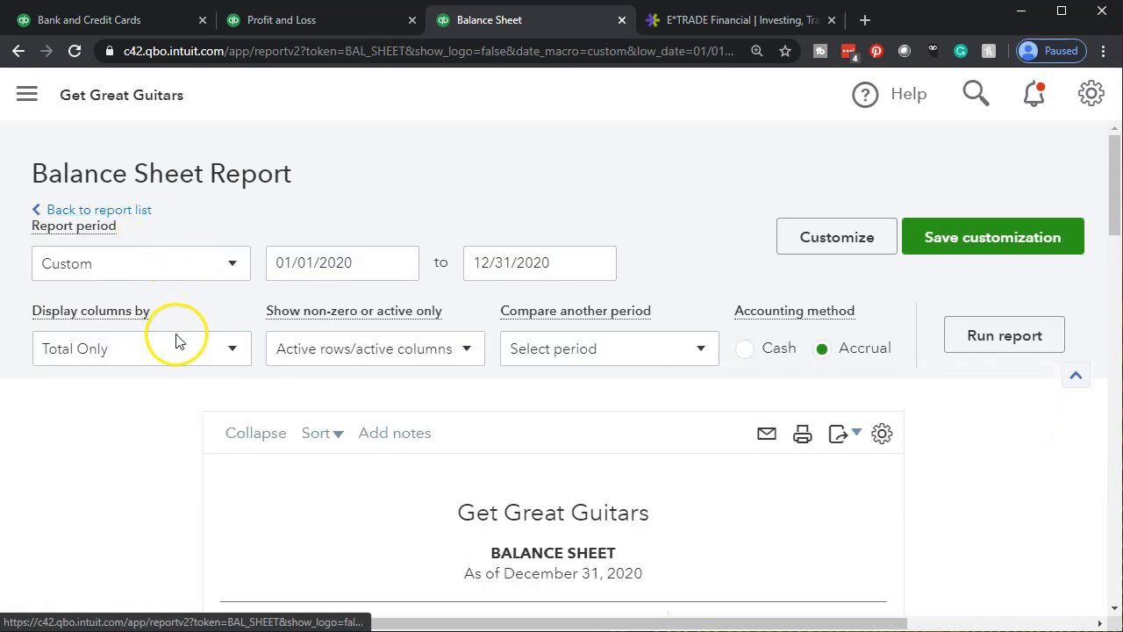
# Examine the Investments and E-Trade balances under Other Current Assets and open the Investments transaction report.
pyautogui.scroll(-5, 173, 336)
pyautogui.scroll(-2, 132, 431)
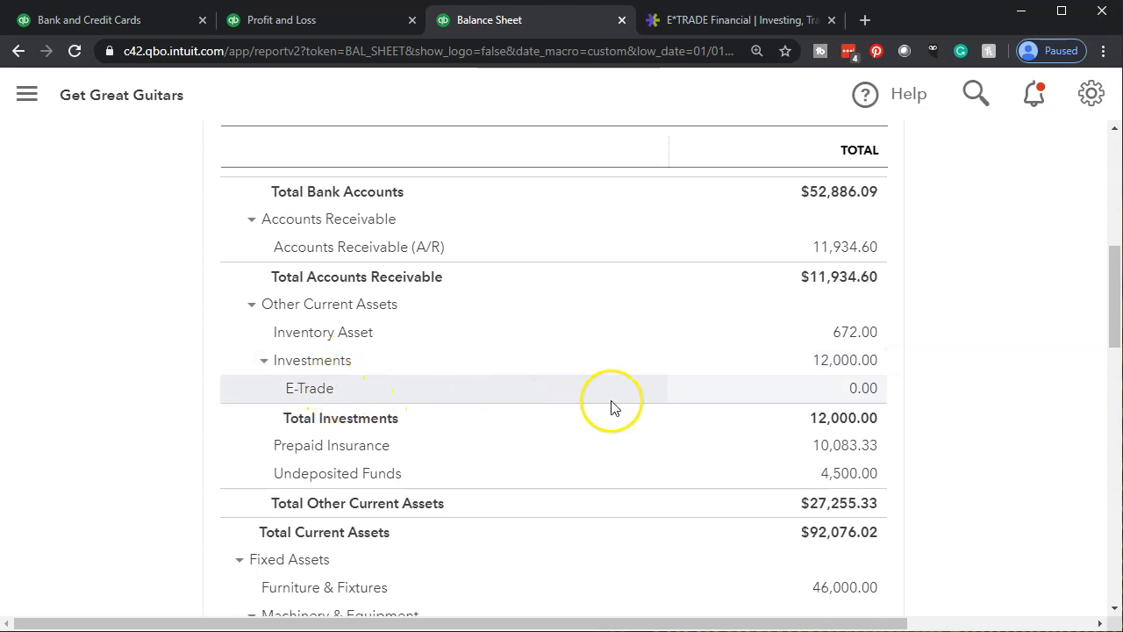
pyautogui.click(864, 393)
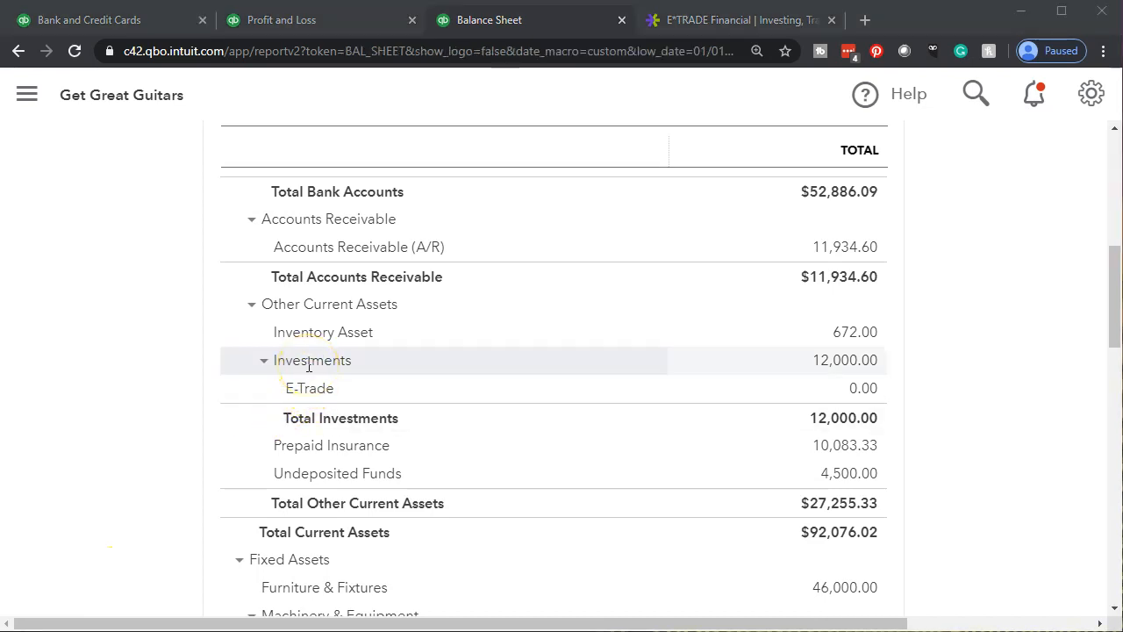
pyautogui.click(834, 368)
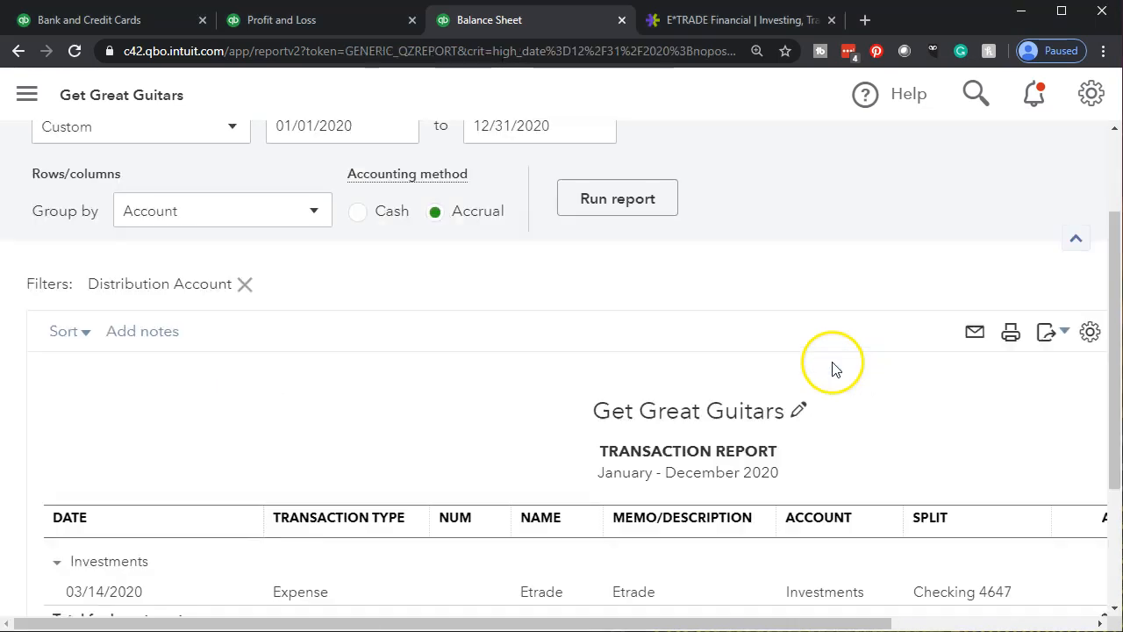
# Open the 03/14/2020 Etrade expense from the Investments report, change its first line's category to the E-Trade sub-account of Investments, and save and close it.
pyautogui.scroll(-2, 829, 368)
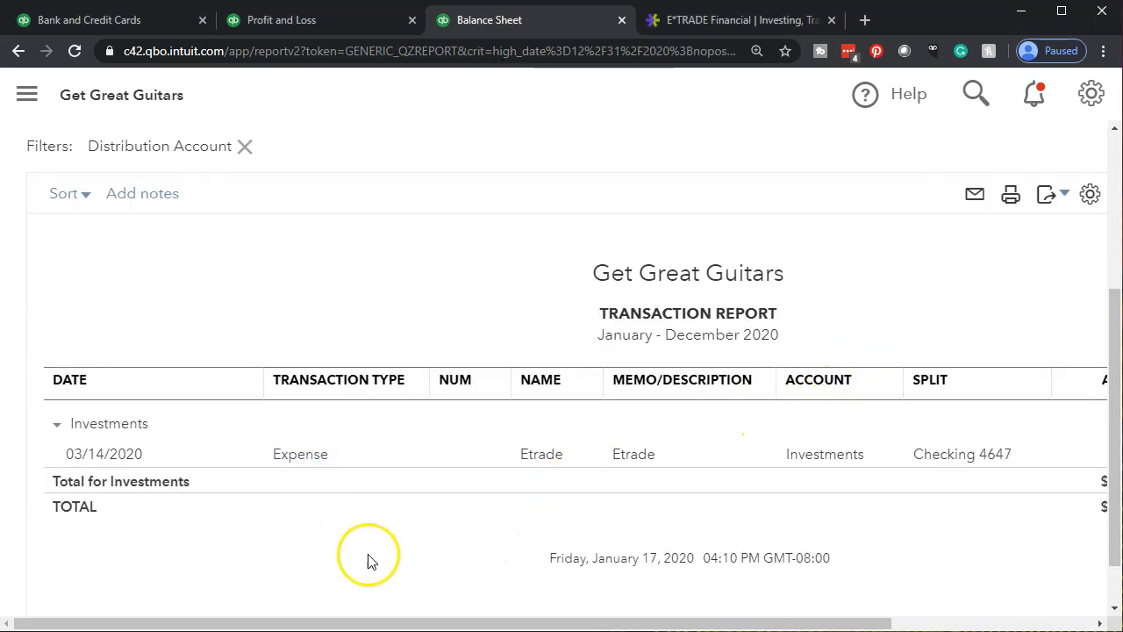
pyautogui.moveTo(394, 612); pyautogui.dragTo(615, 612)
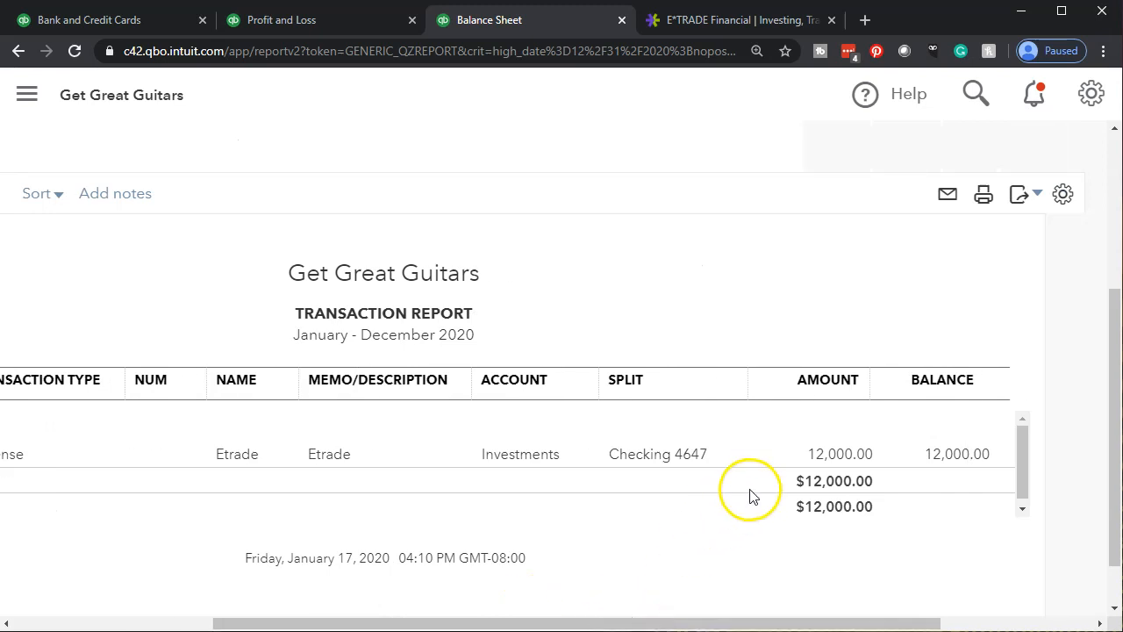
pyautogui.click(823, 470)
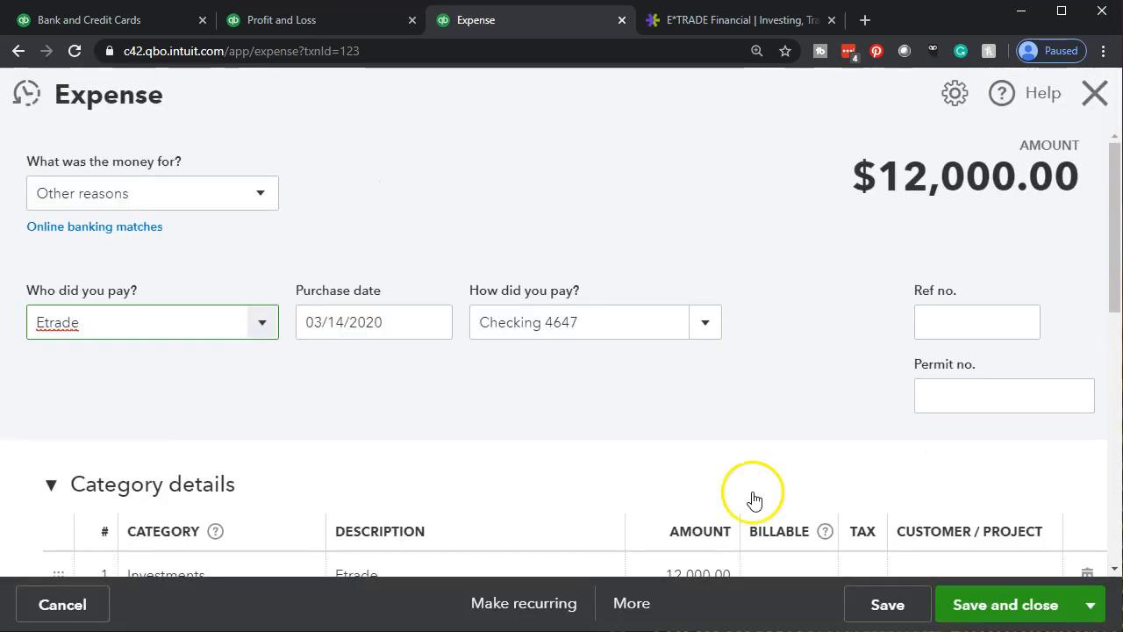
pyautogui.scroll(-3, 418, 438)
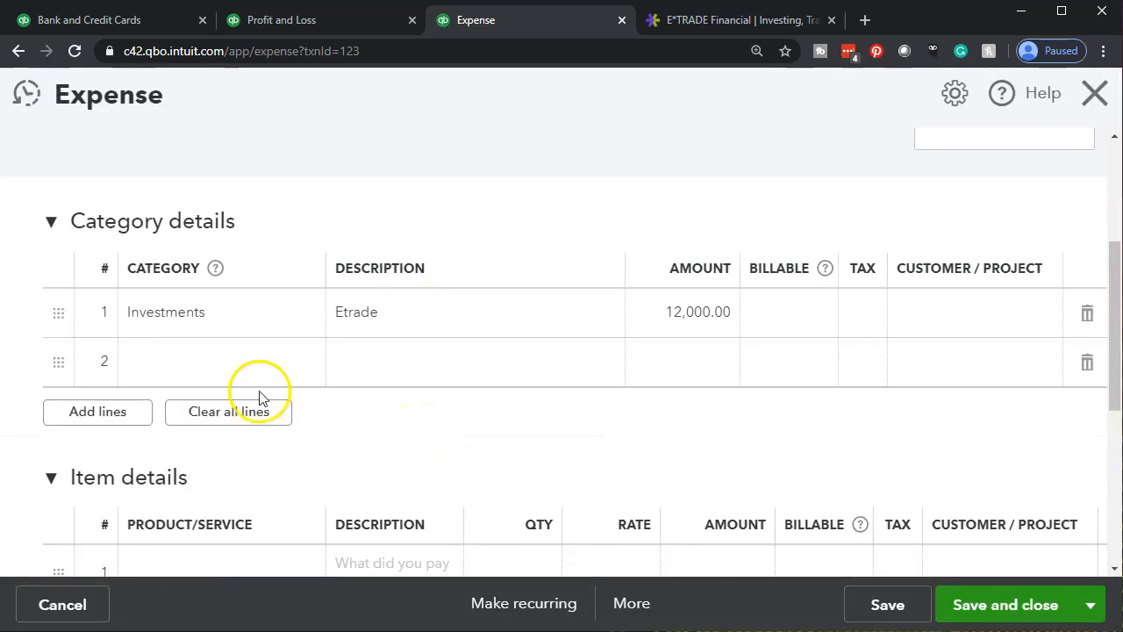
pyautogui.click(194, 325)
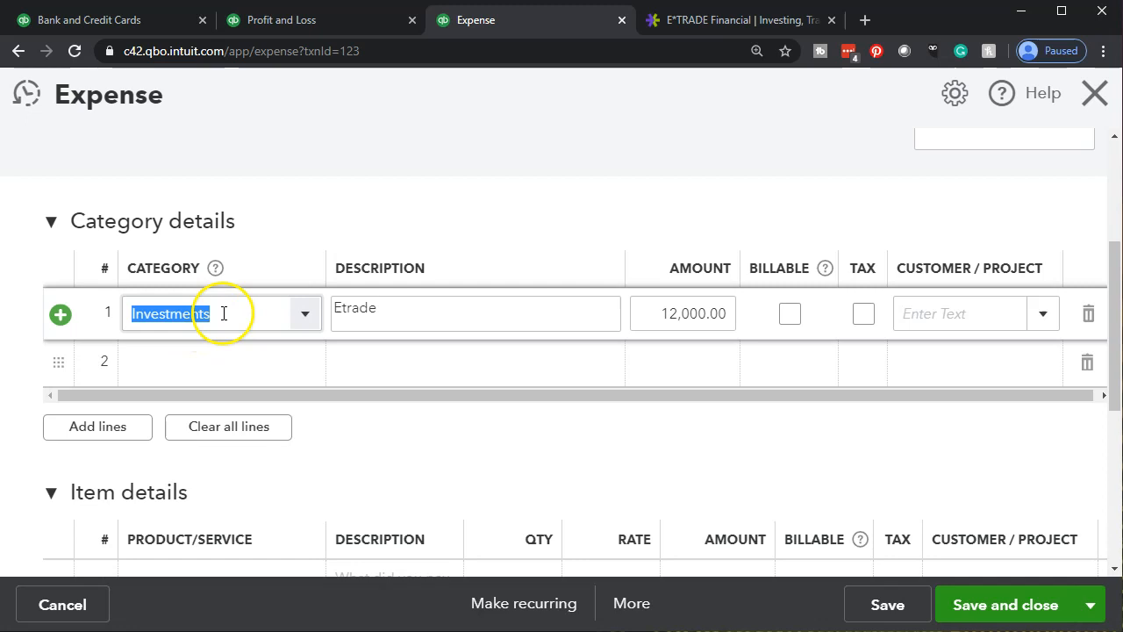
pyautogui.click(304, 317)
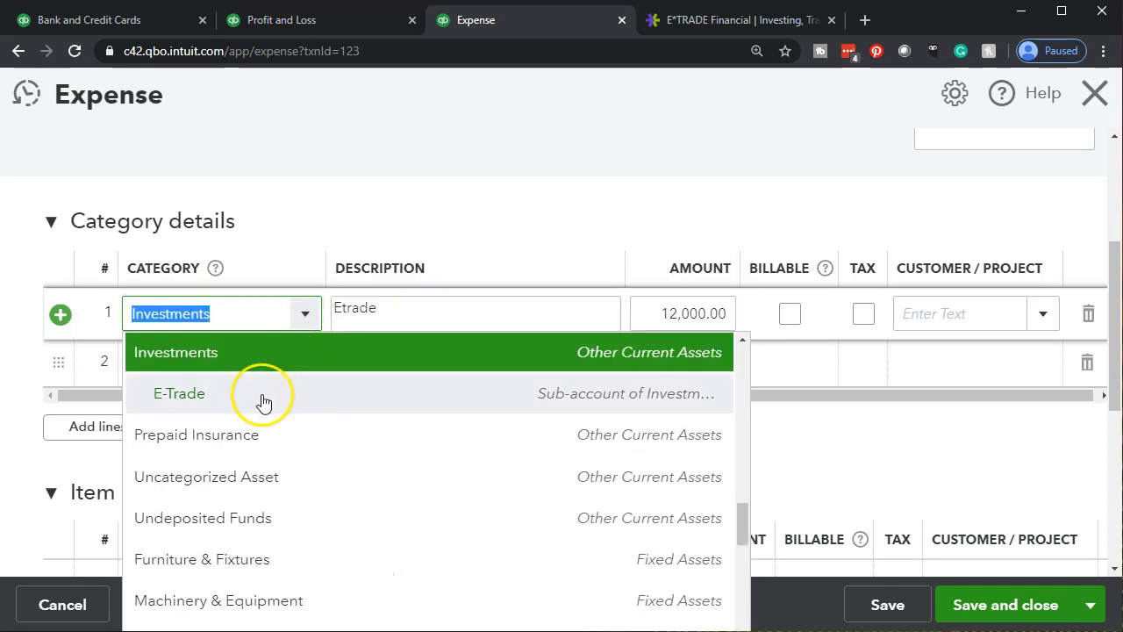
pyautogui.click(574, 405)
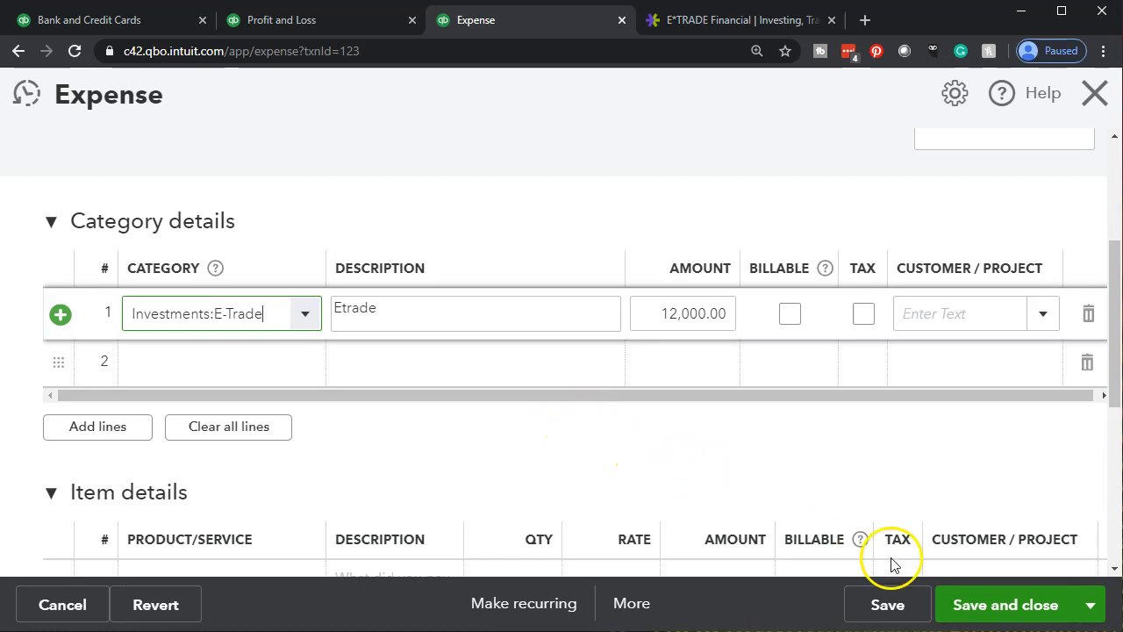
pyautogui.click(981, 617)
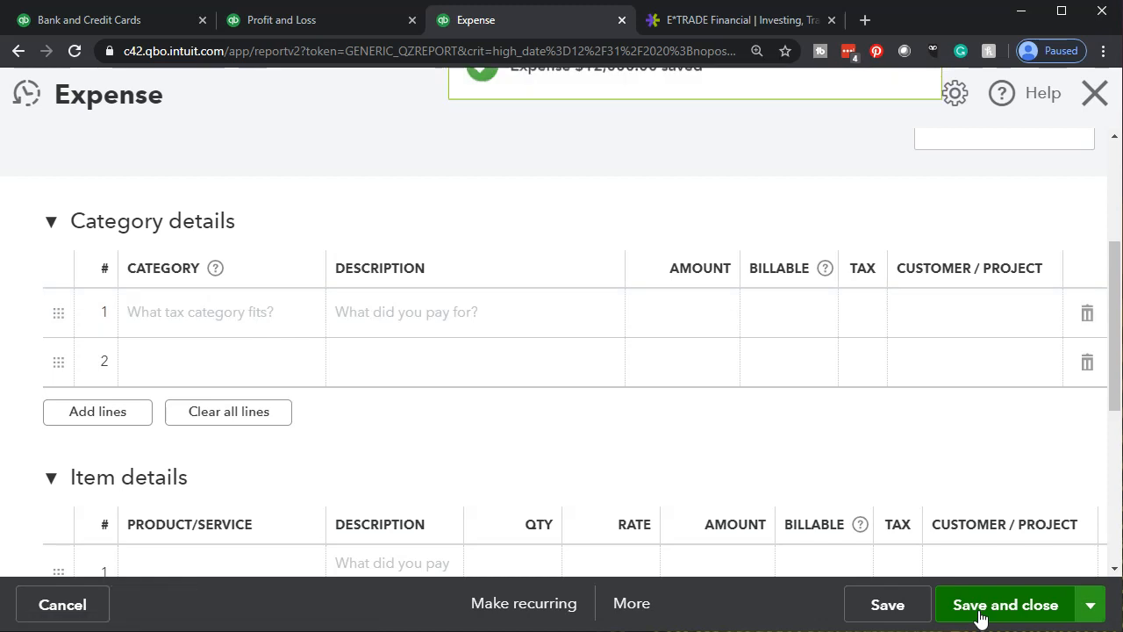
# Return to the balance sheet summary and check the Investments and E-Trade lines under Other Current Assets.
pyautogui.scroll(3, 97, 454)
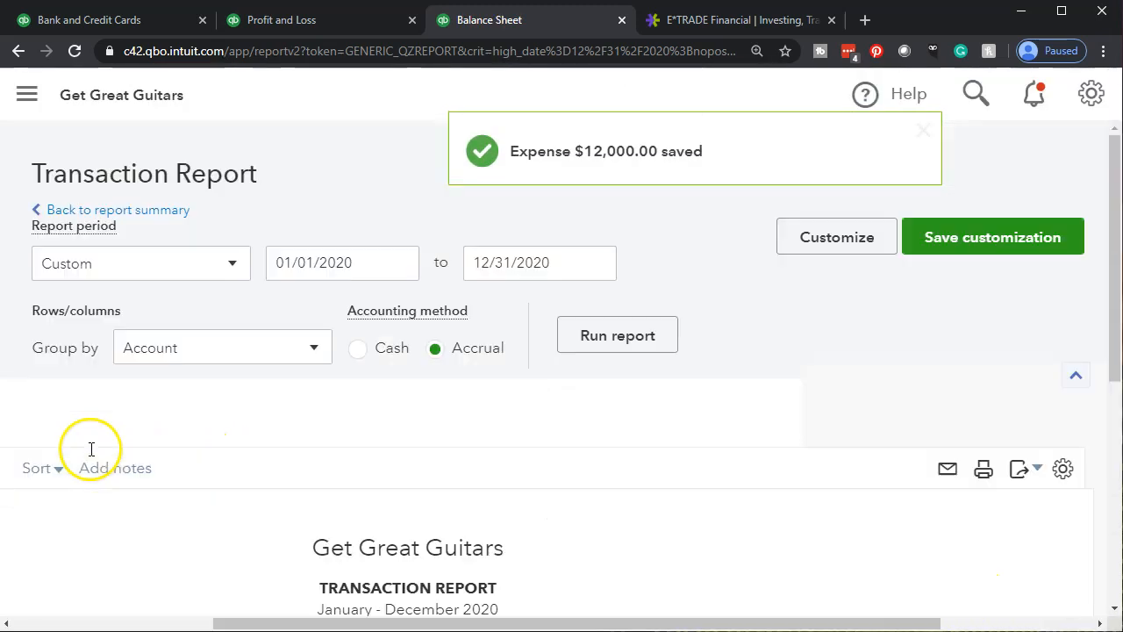
pyautogui.click(175, 214)
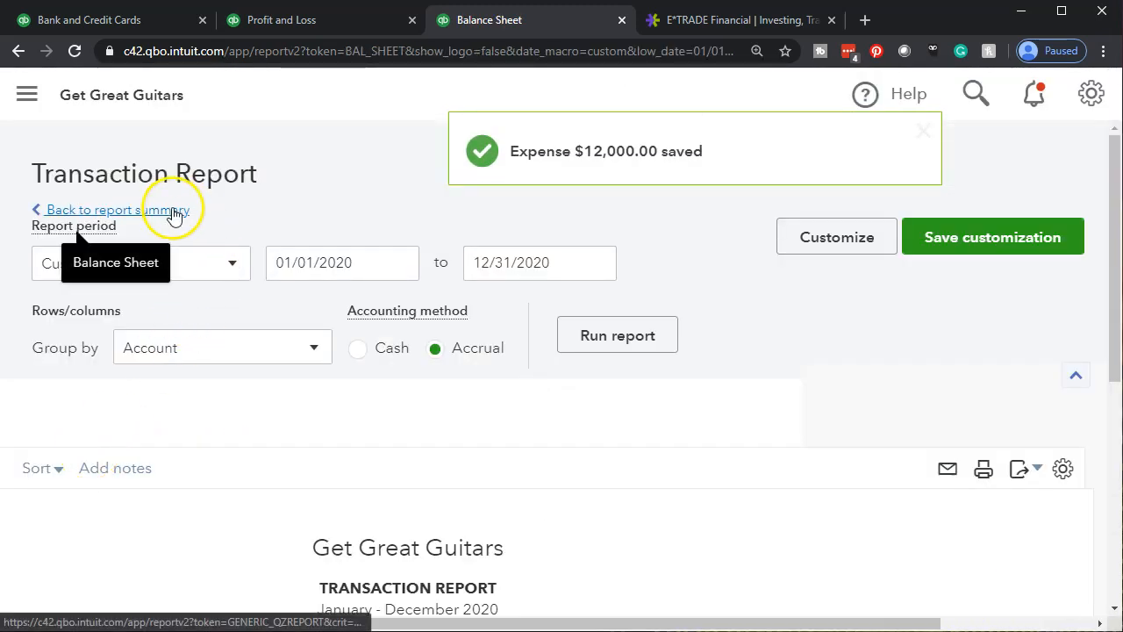
pyautogui.scroll(-5, 237, 375)
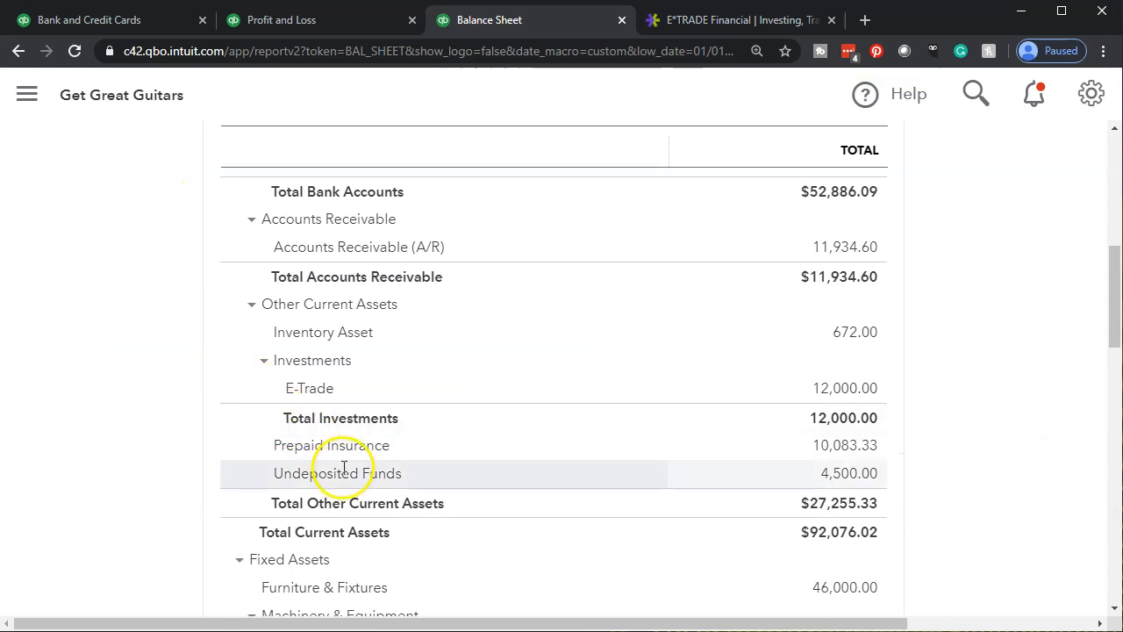
pyautogui.scroll(2, 343, 470)
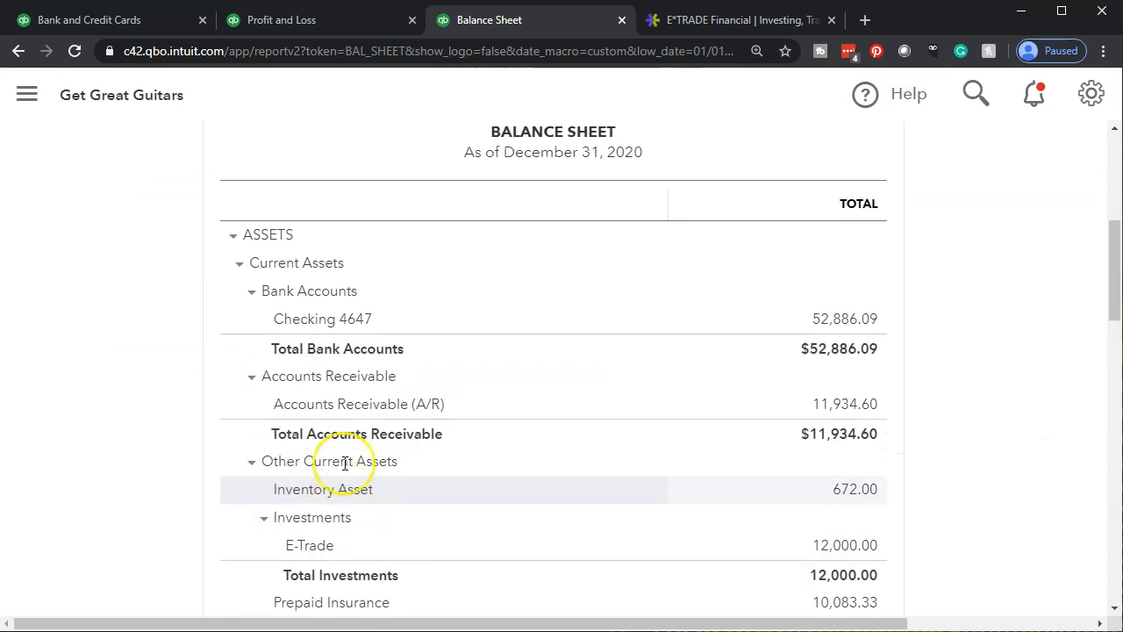
pyautogui.scroll(-2, 326, 444)
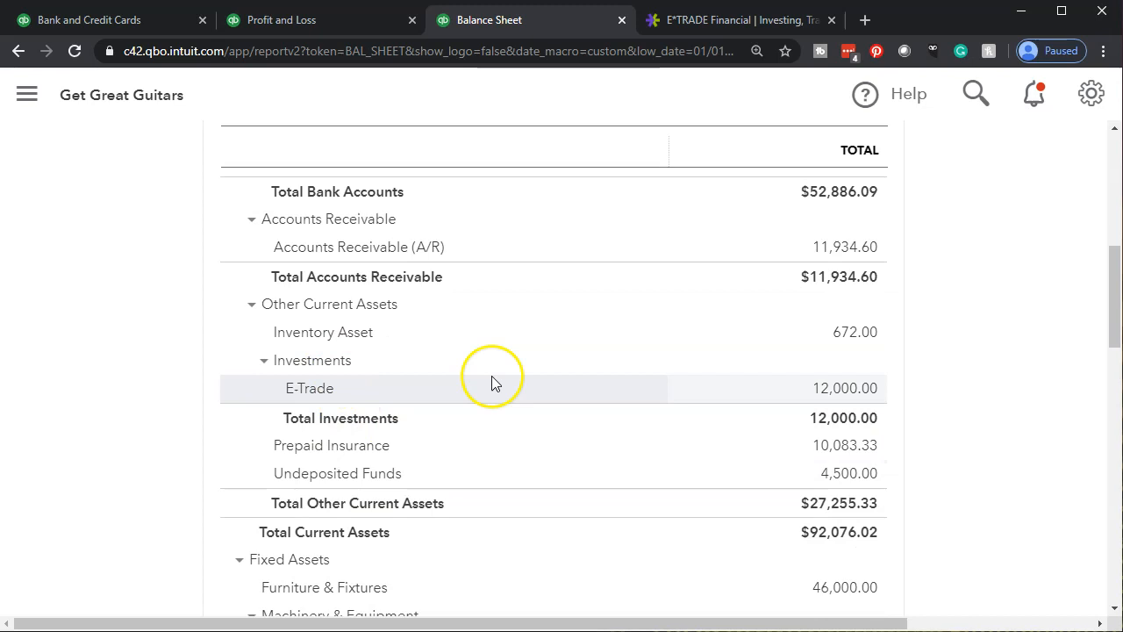
# Open the E-Trade transaction report, examine its entries' dates, types, splits and amounts, and return to the balance sheet summary.
pyautogui.click(835, 389)
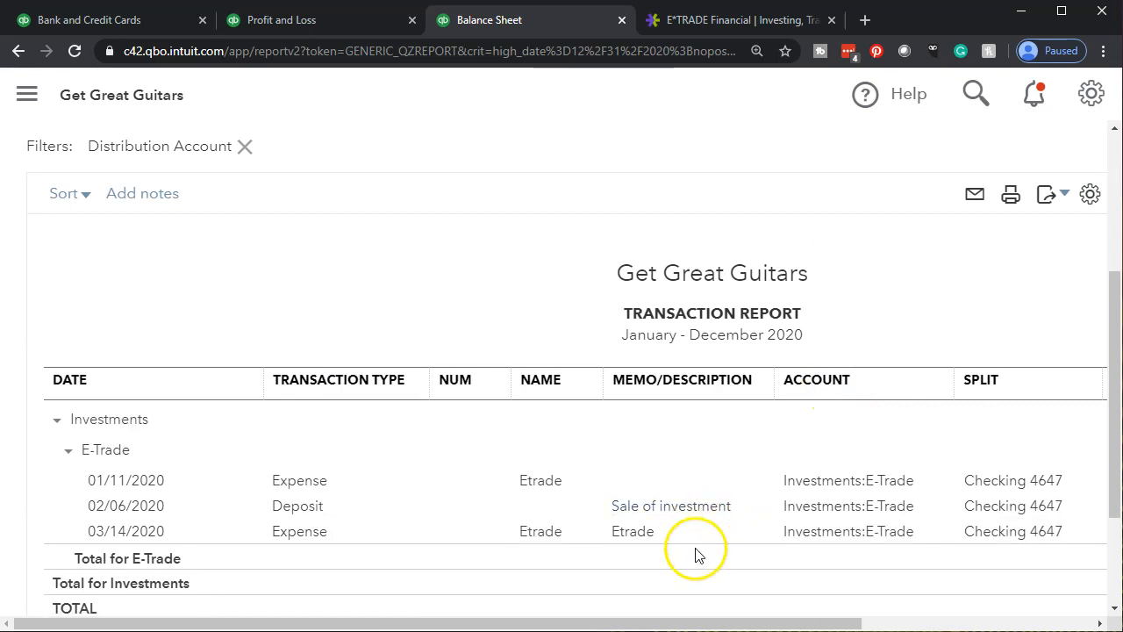
pyautogui.moveTo(705, 618); pyautogui.dragTo(904, 599)
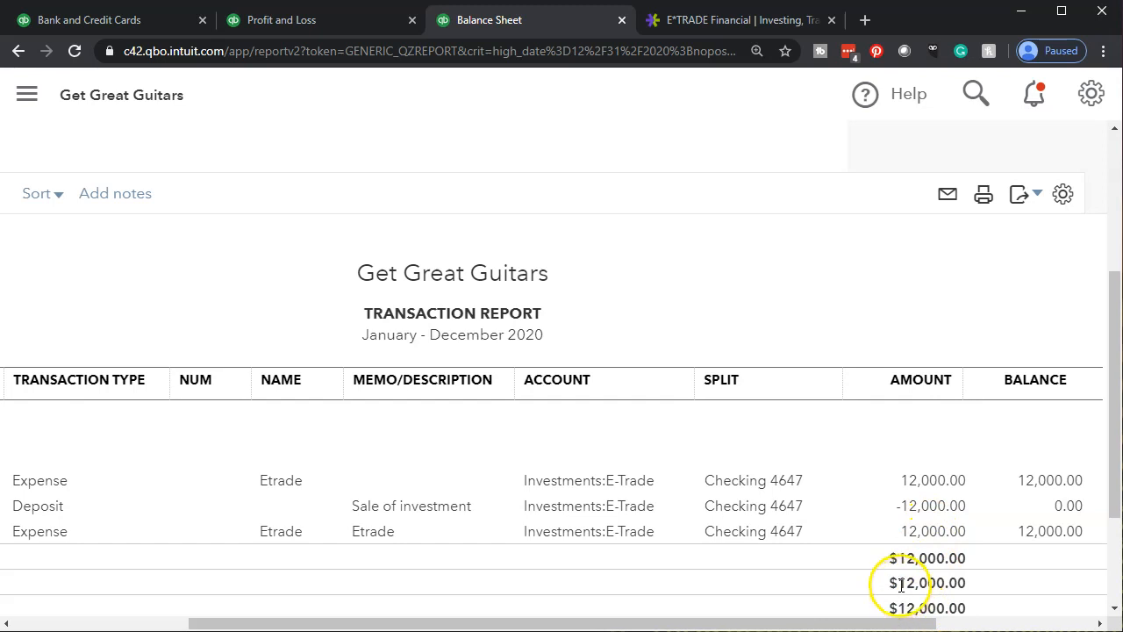
pyautogui.moveTo(892, 606); pyautogui.dragTo(502, 605)
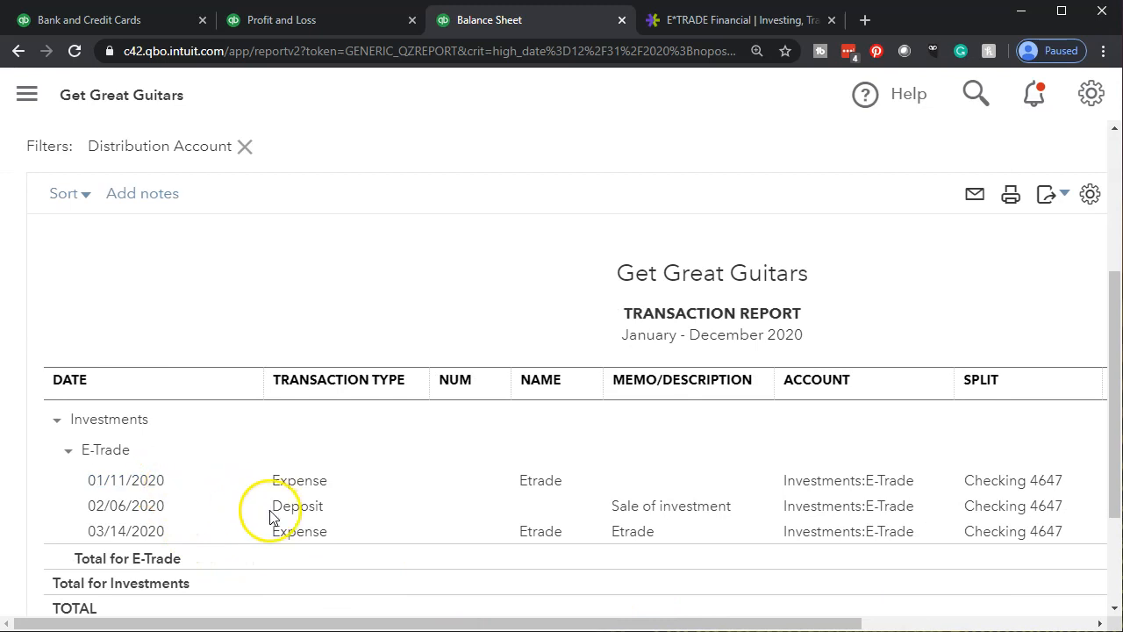
pyautogui.moveTo(416, 624); pyautogui.dragTo(664, 625)
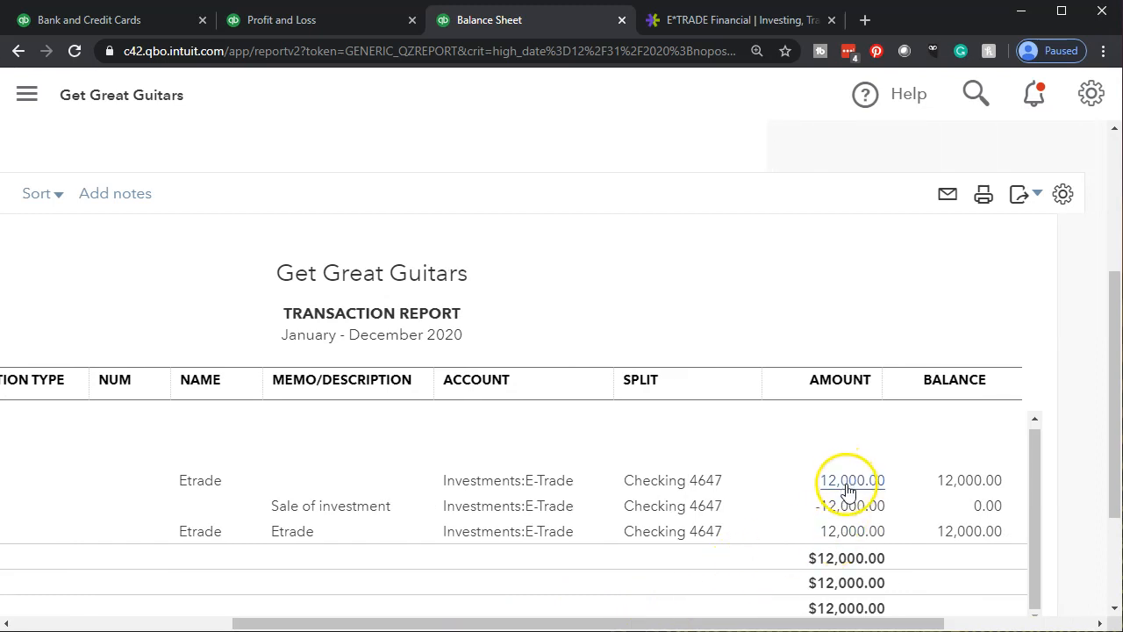
pyautogui.moveTo(852, 624); pyautogui.dragTo(456, 588)
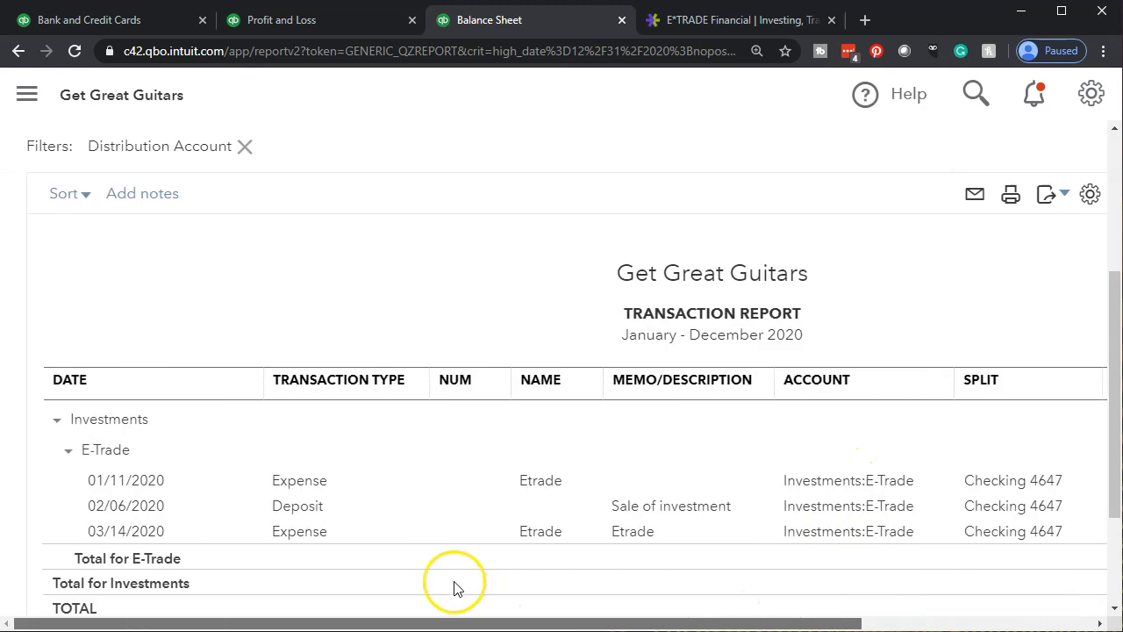
pyautogui.scroll(3, 132, 404)
pyautogui.scroll(-5, 119, 387)
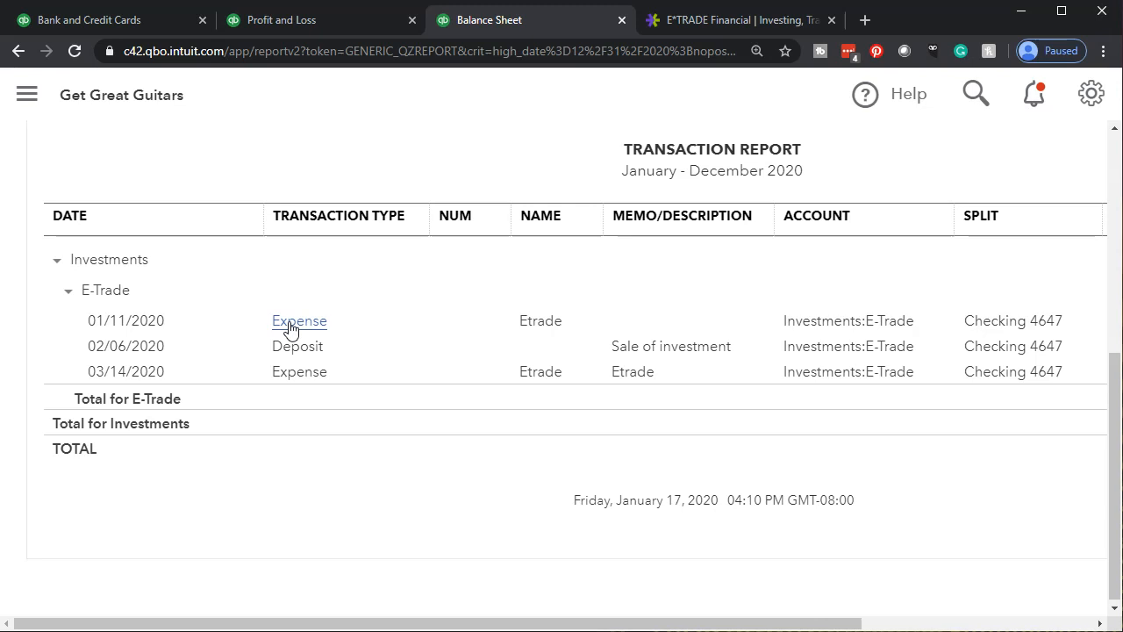
pyautogui.click(297, 377)
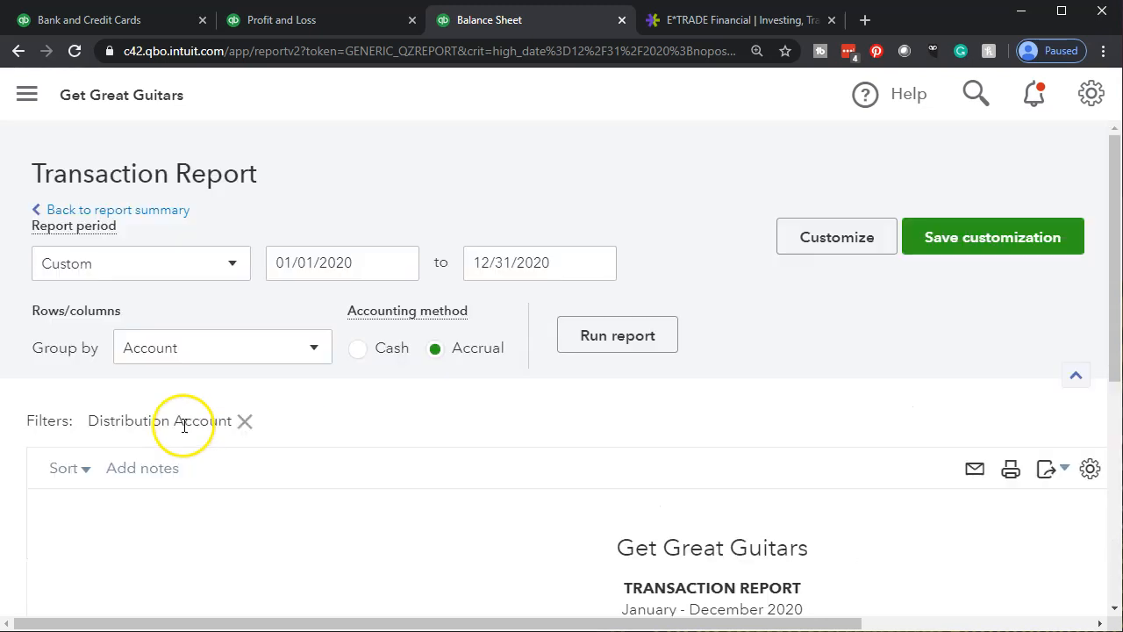
pyautogui.scroll(5, 220, 417)
pyautogui.click(162, 217)
pyautogui.scroll(-7, 228, 290)
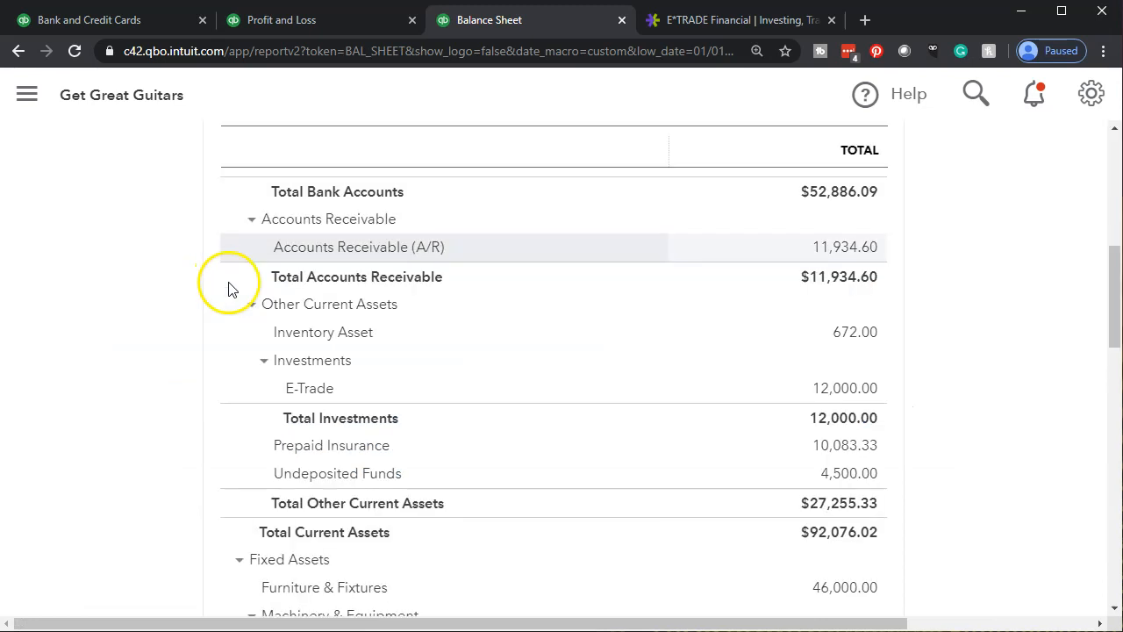
# Switch to the Profit and Loss report, reload it, and hide the navigation sidebar to widen the report.
pyautogui.click(305, 23)
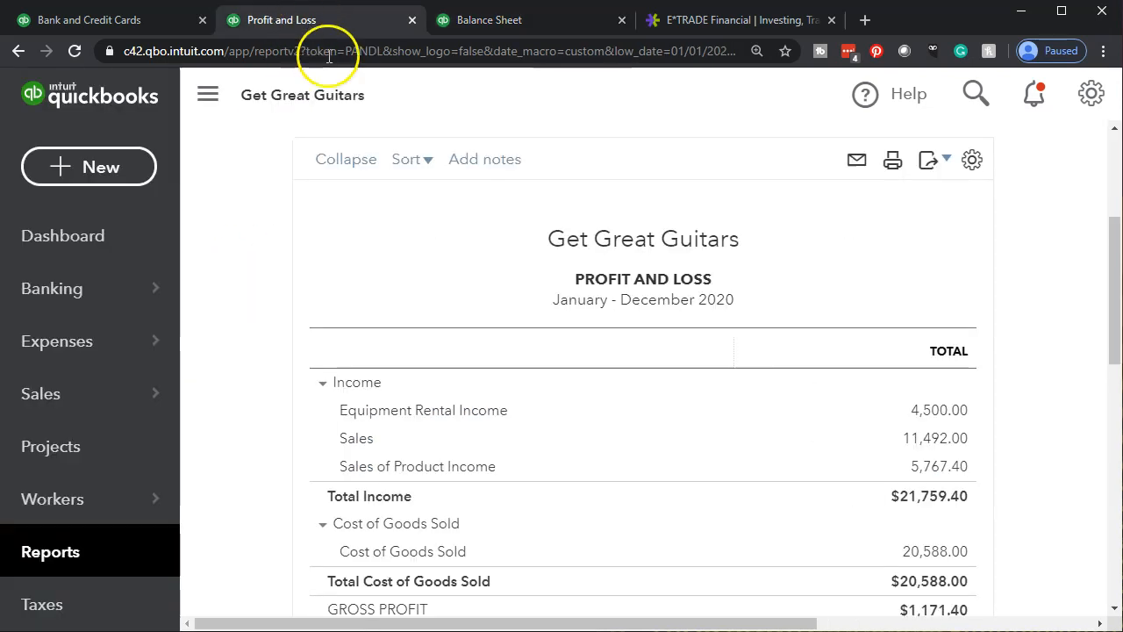
pyautogui.click(402, 49)
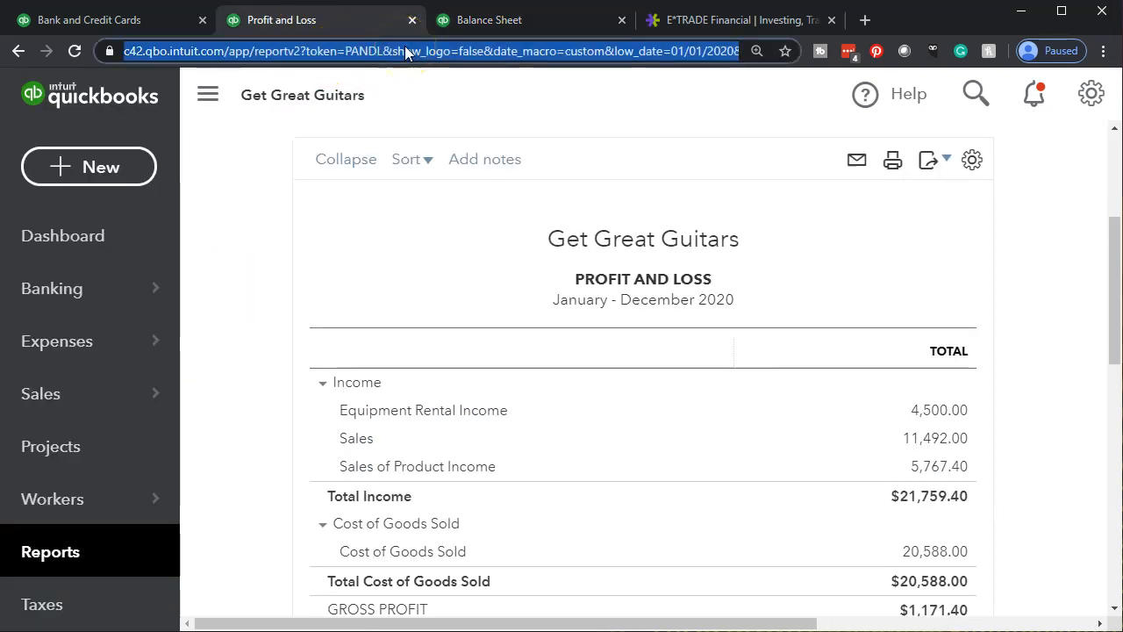
pyautogui.press('Return')
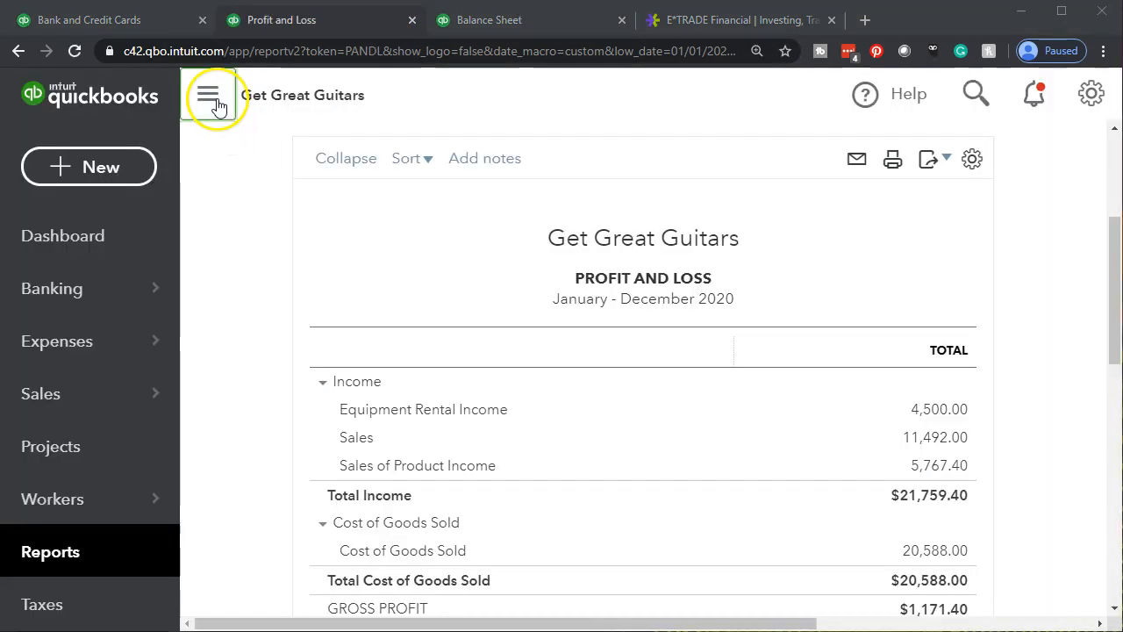
pyautogui.click(217, 106)
pyautogui.scroll(-2, 158, 333)
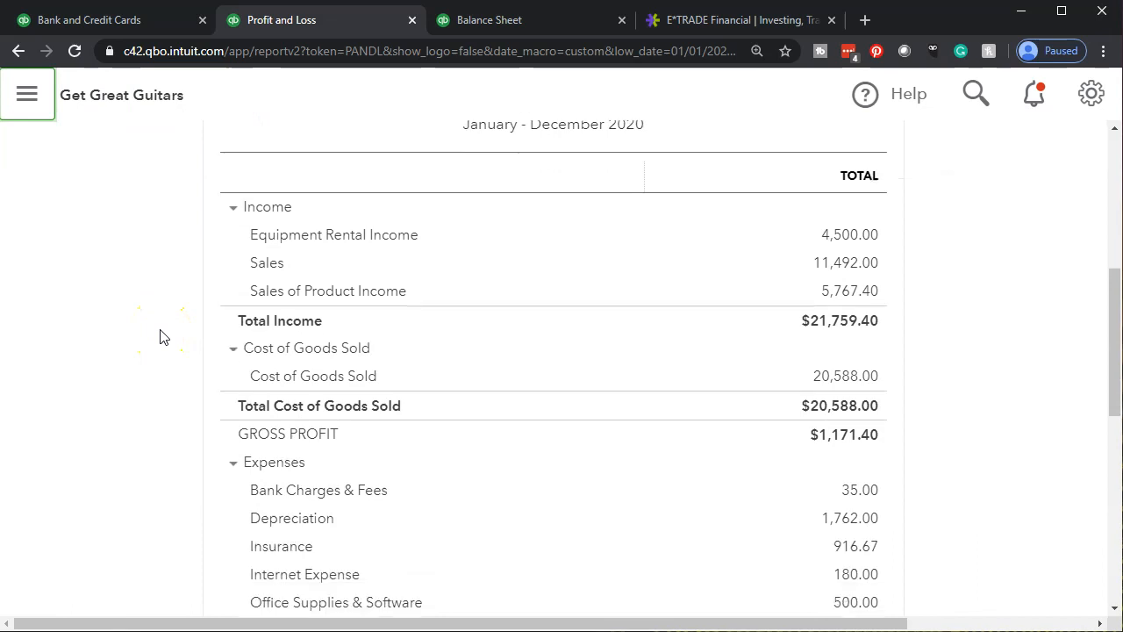
pyautogui.scroll(-2, 158, 334)
pyautogui.scroll(5, 158, 333)
# Set the Profit and Loss report period to 03/01/2020 through 03/31/2020 and run the report.
pyautogui.click(308, 245)
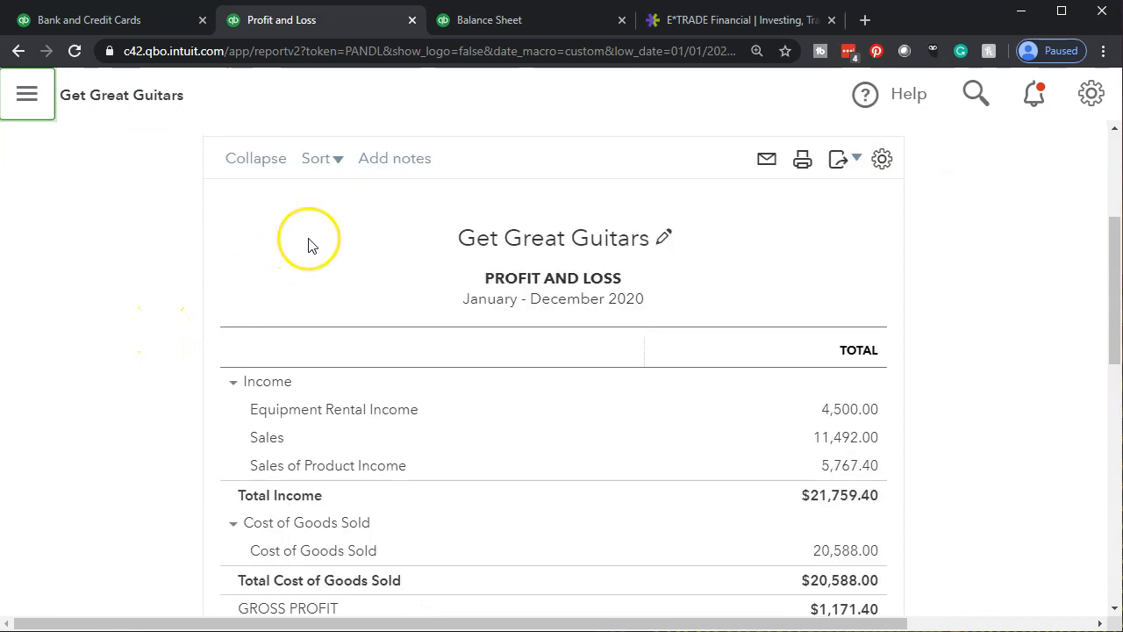
pyautogui.scroll(3, 308, 245)
pyautogui.moveTo(363, 251); pyautogui.dragTo(25, 231)
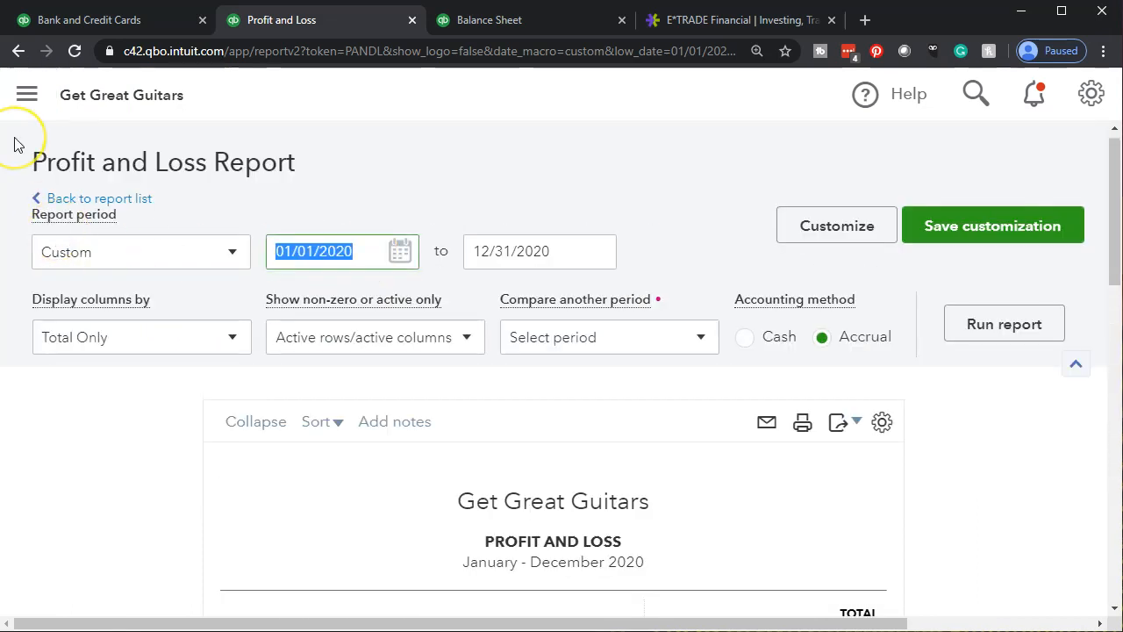
pyautogui.write('03')
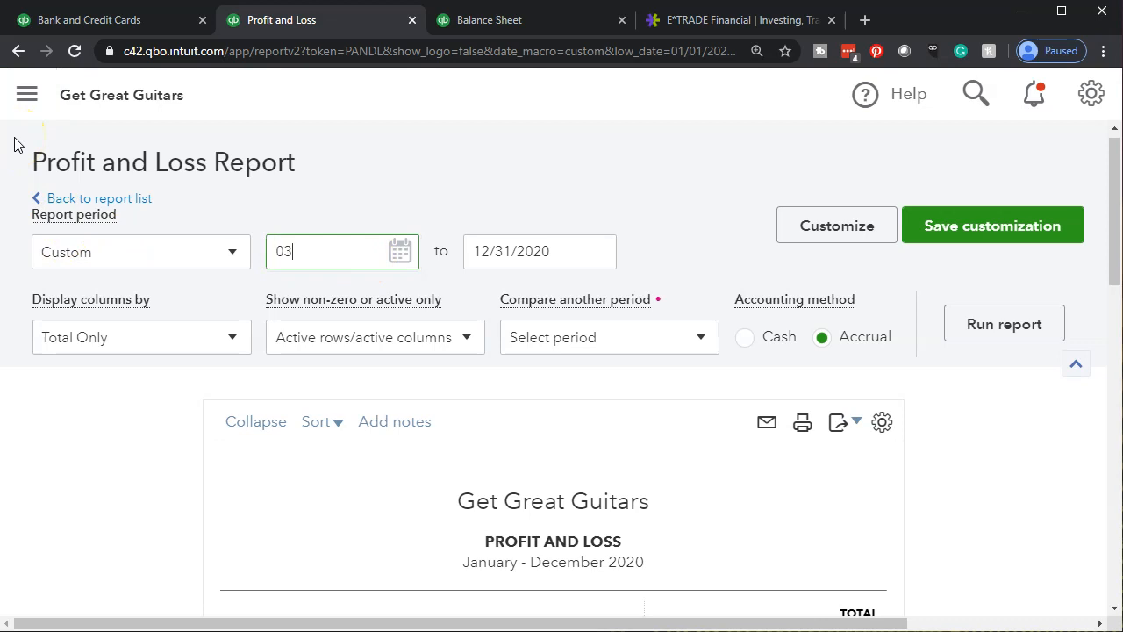
pyautogui.write('/0')
pyautogui.write('1')
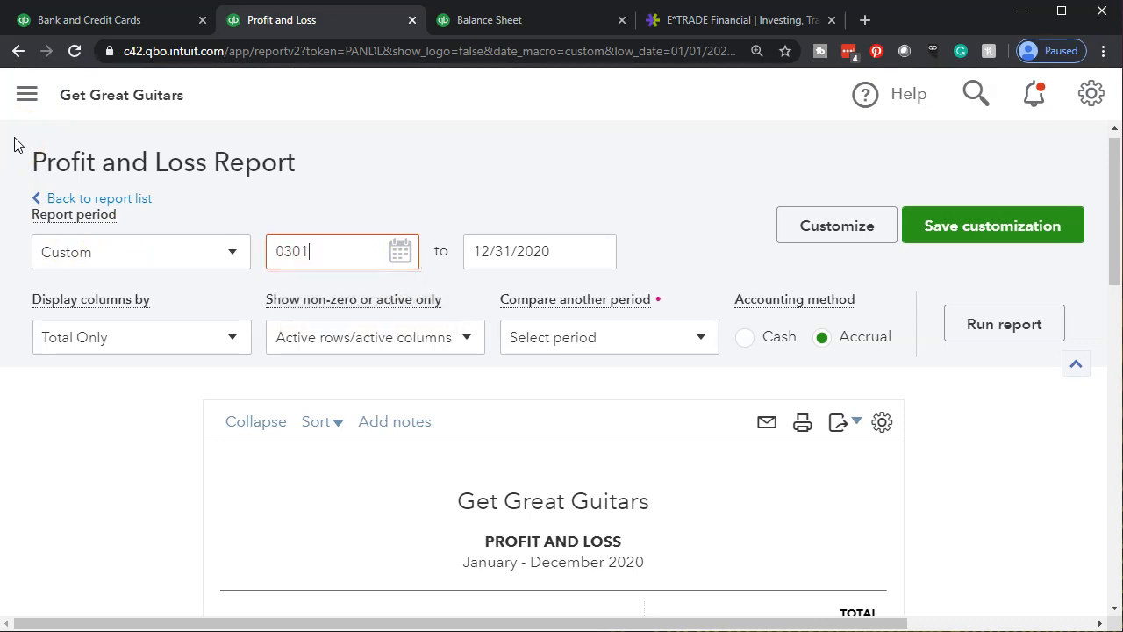
pyautogui.write('/2020')
pyautogui.press('Tab')
pyautogui.write('03/31/2020')
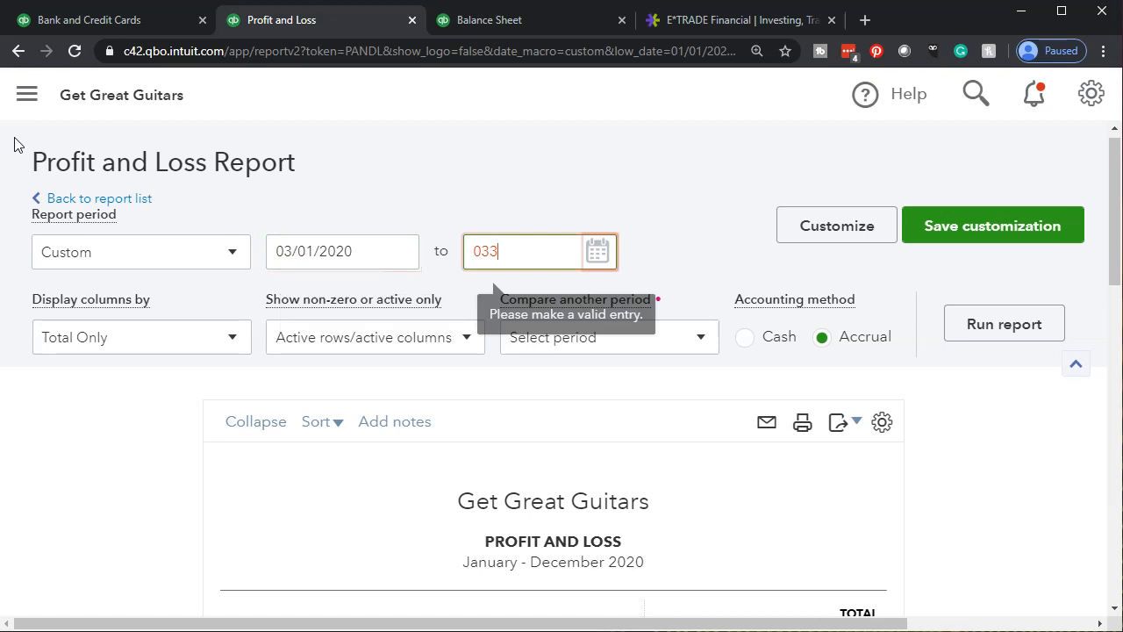
pyautogui.press('Tab')
pyautogui.click(1022, 319)
# Review the March 2020 Profit and Loss from income and Cost of Goods Sold down to net income.
pyautogui.scroll(-3, 1023, 319)
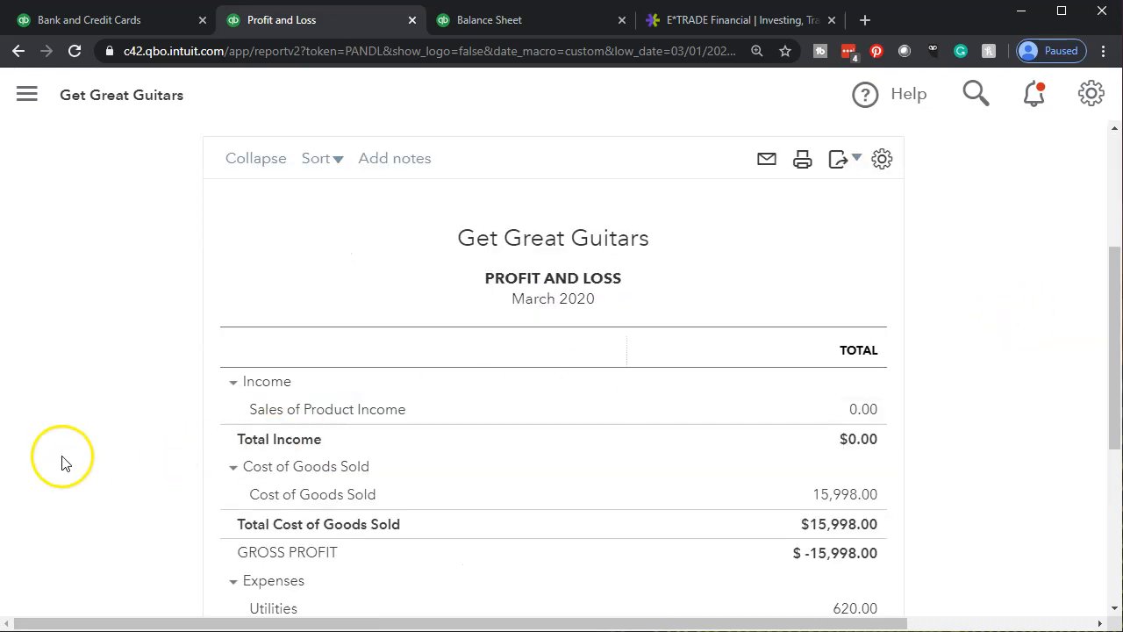
pyautogui.scroll(-2, 66, 458)
pyautogui.scroll(-2, 74, 457)
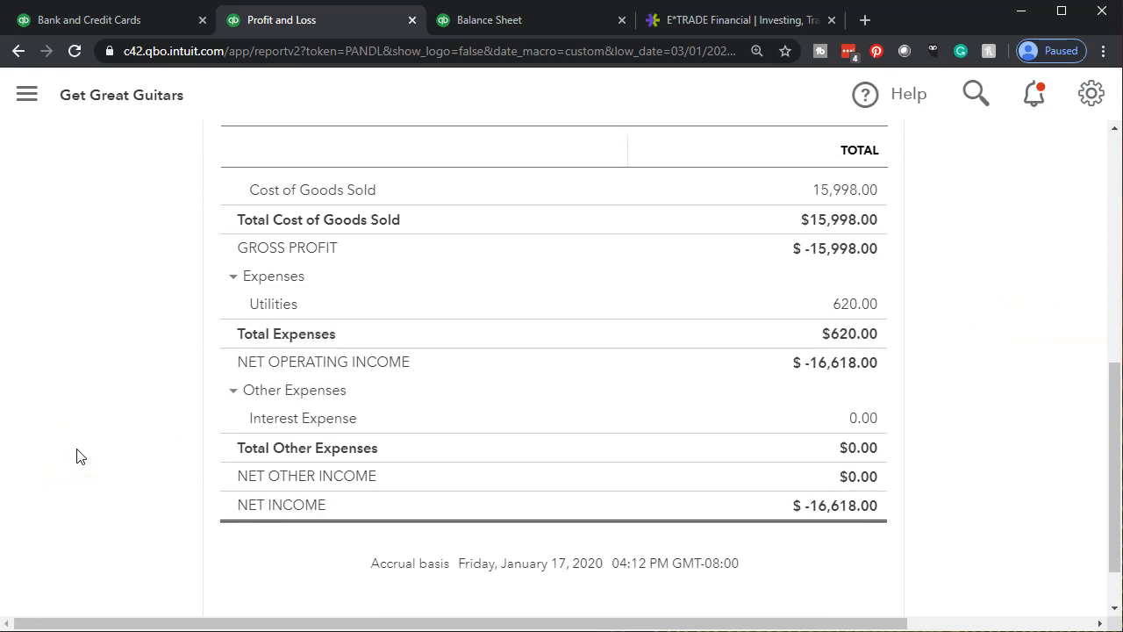
pyautogui.scroll(2, 76, 455)
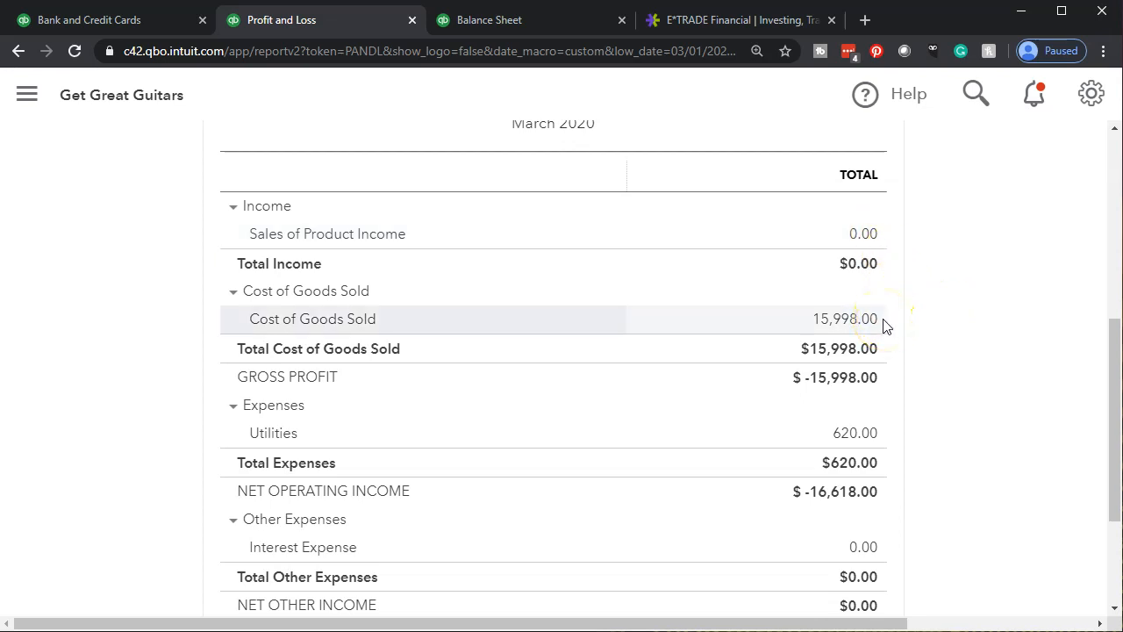
pyautogui.click(882, 243)
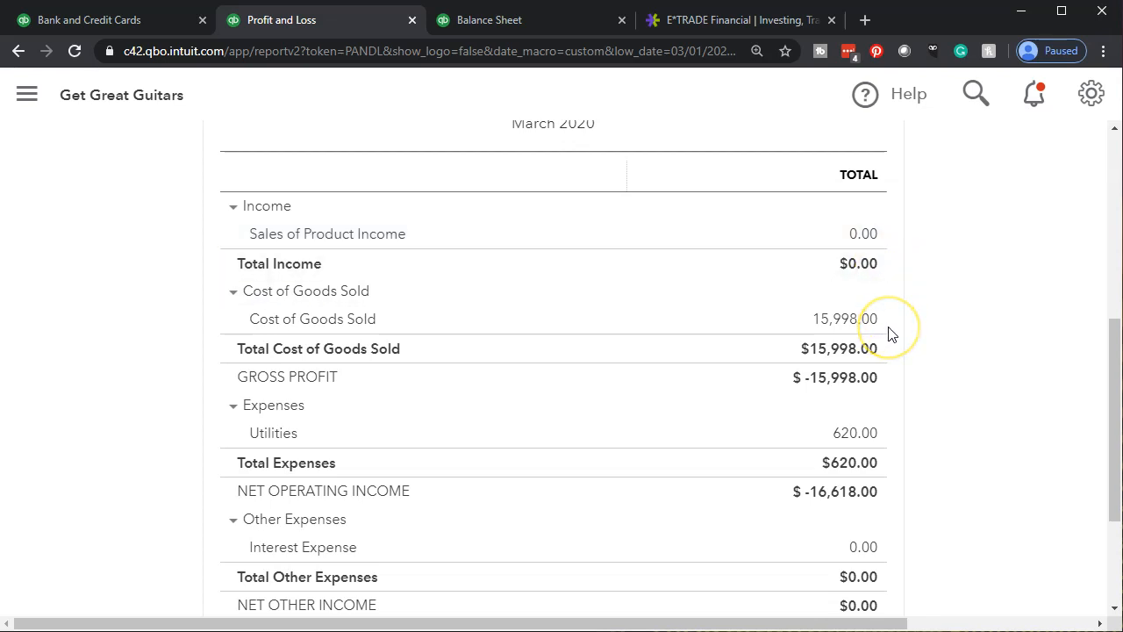